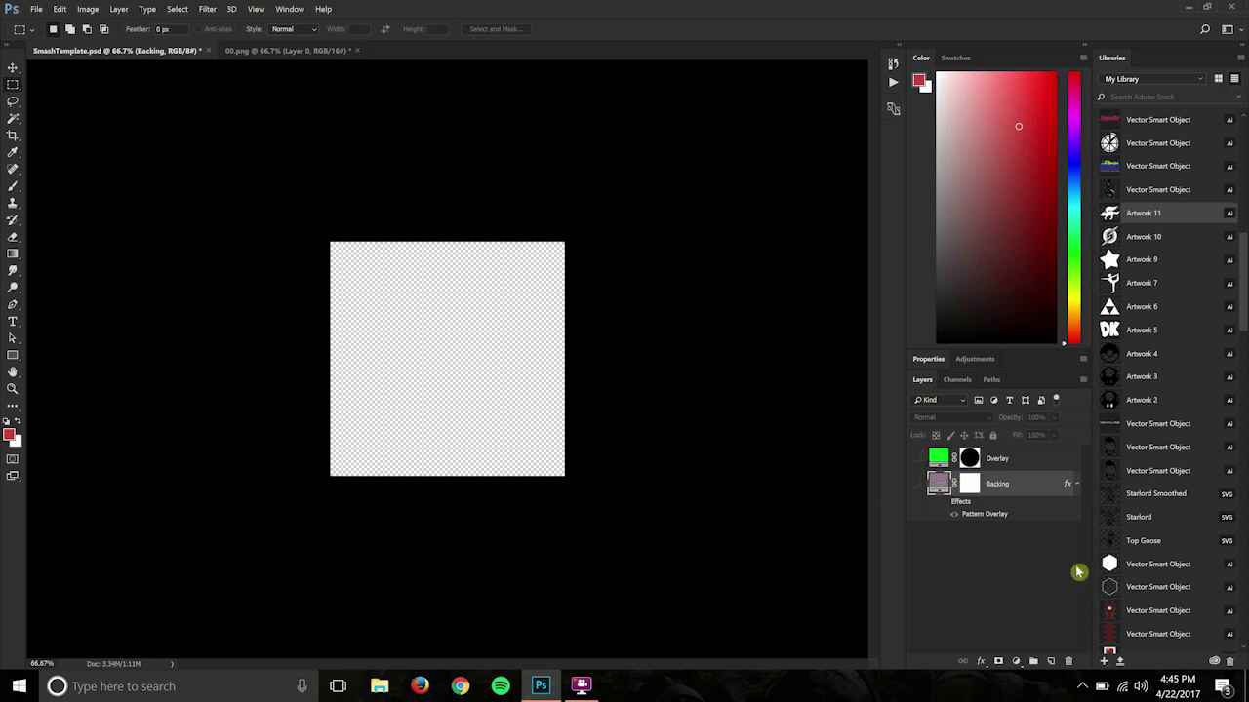
- Toggle the green overlay and purple backing layers, glance at the Mewtwo document, then return to the template
{"action": "left_click", "coordinate": [916, 459]}
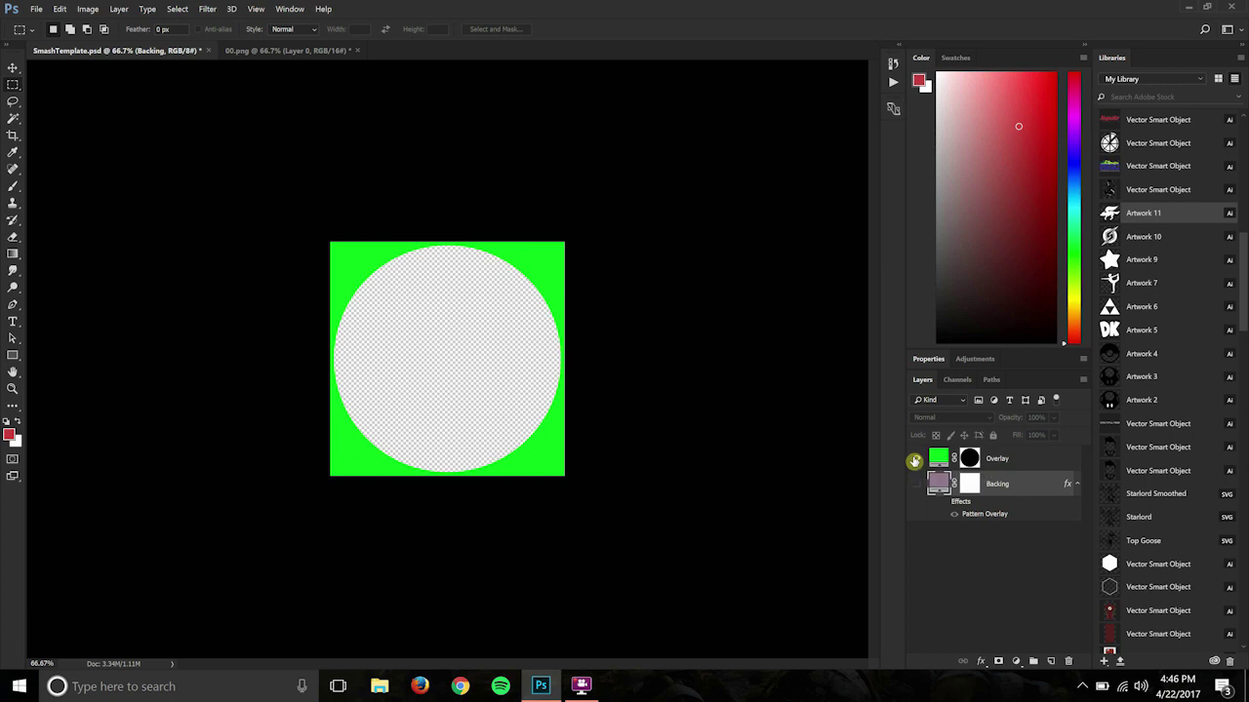
{"action": "left_click", "coordinate": [915, 460]}
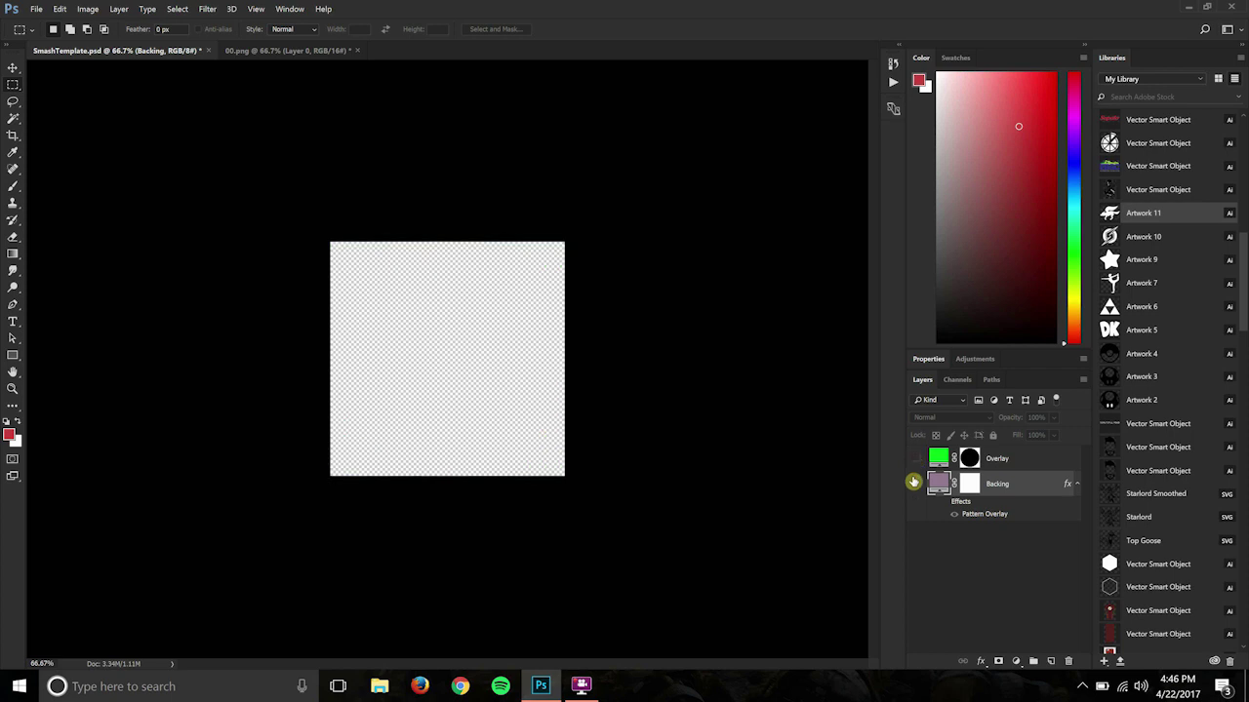
{"action": "left_click", "coordinate": [915, 484]}
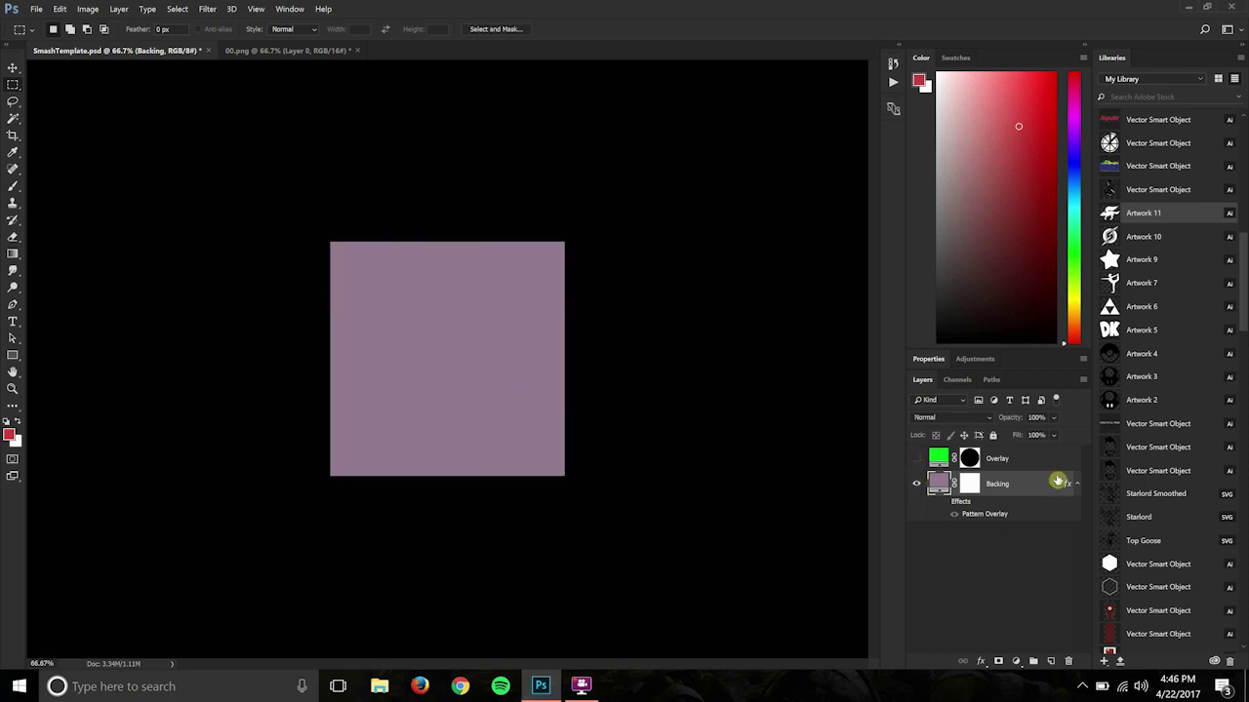
{"action": "left_click", "coordinate": [915, 484]}
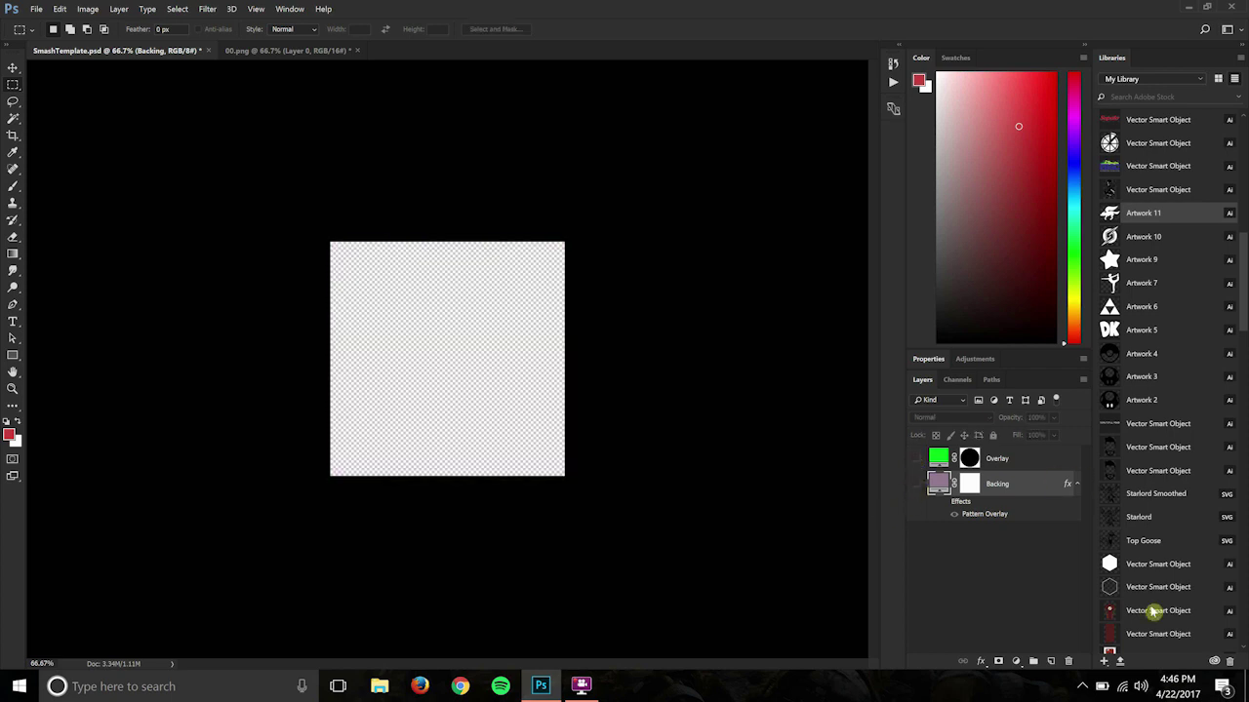
{"action": "left_click", "coordinate": [252, 50]}
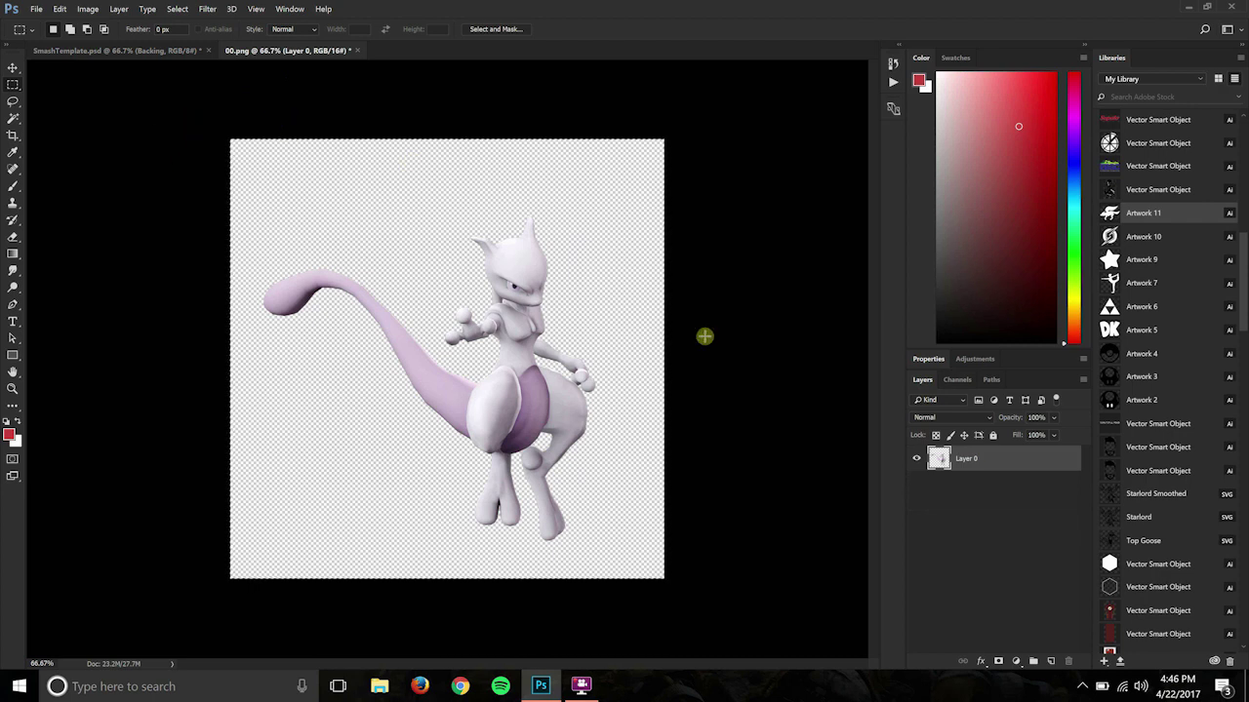
{"action": "left_click", "coordinate": [74, 49]}
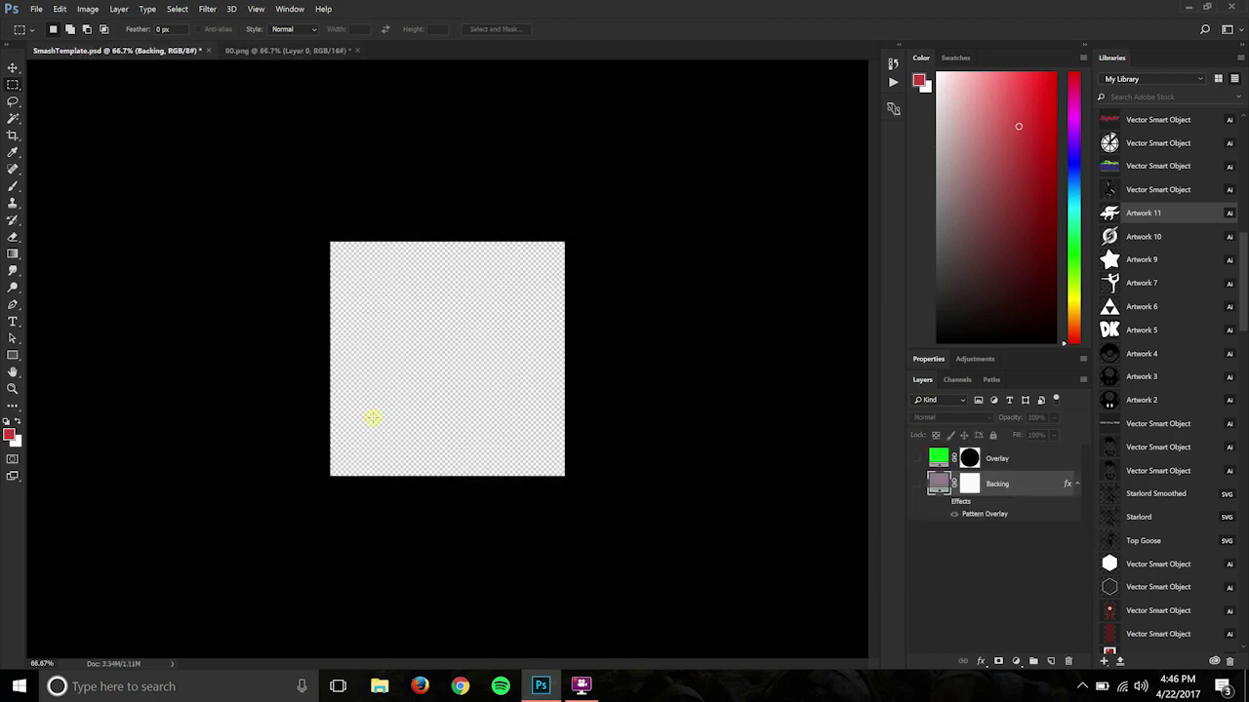
- Search Google Images for 'donald duck' and preview the standing and face images
{"action": "left_click", "coordinate": [459, 686]}
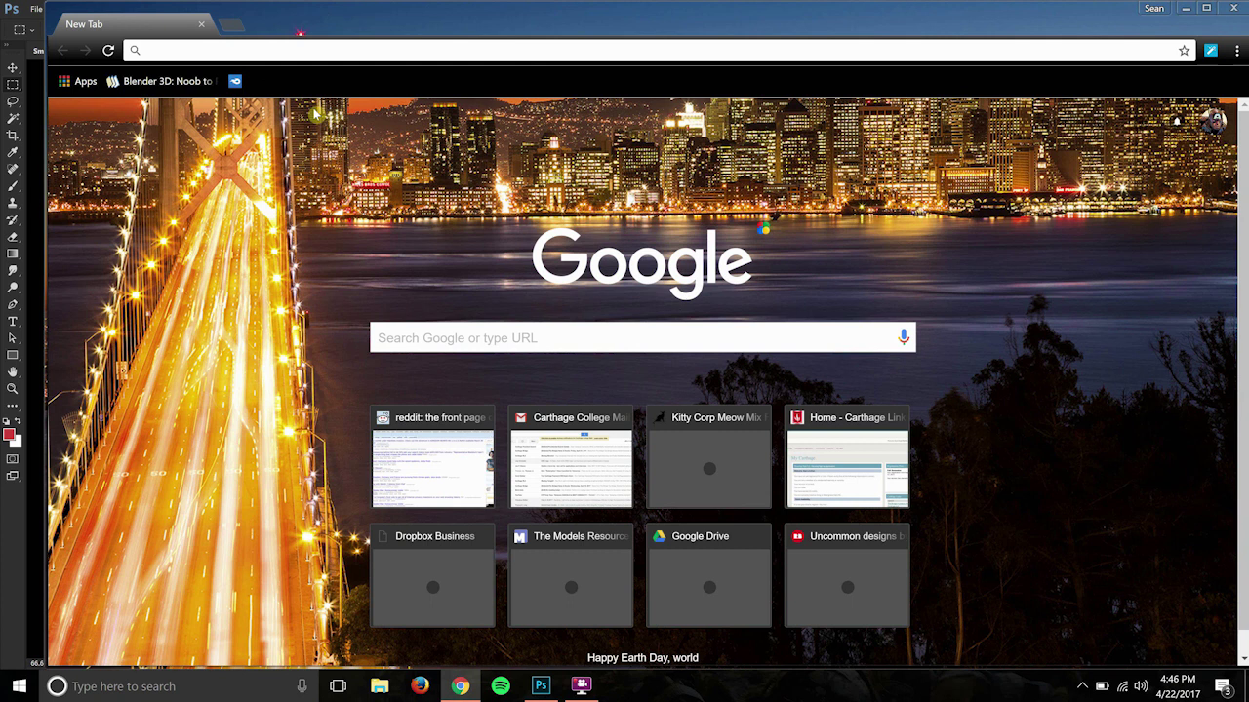
{"action": "type", "text": "donald d"}
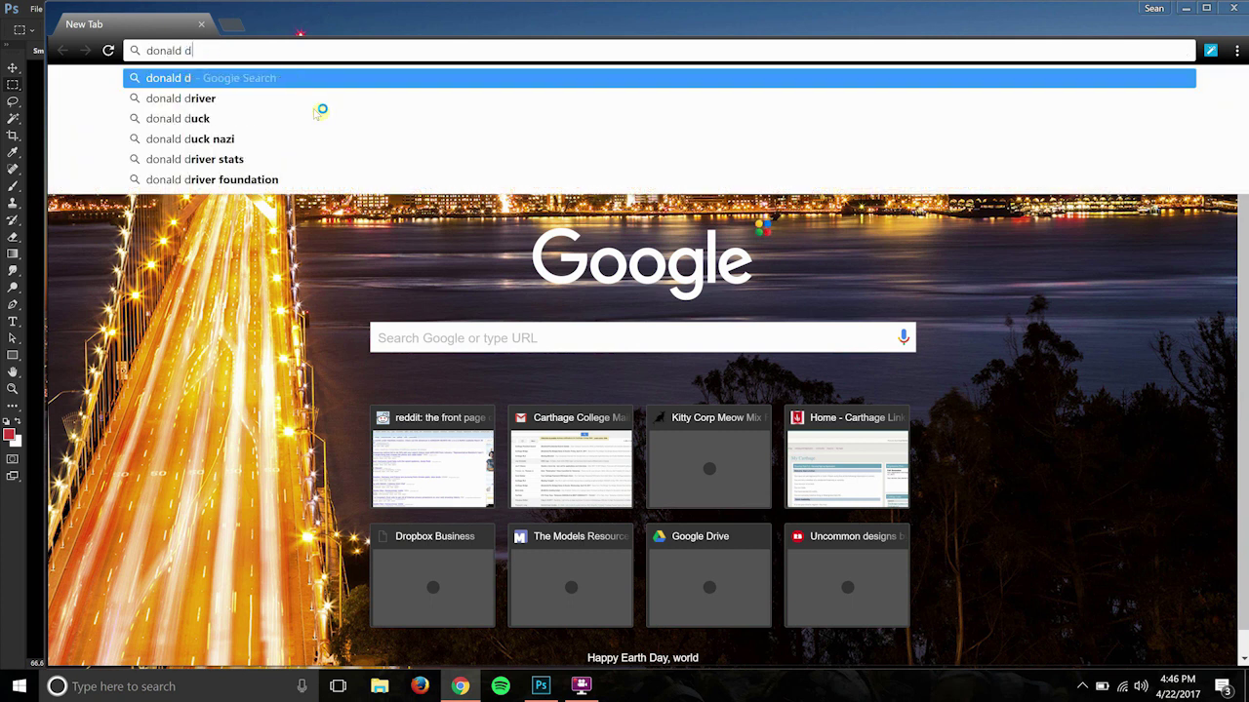
{"action": "type", "text": "uck"}
{"action": "key", "text": "Return"}
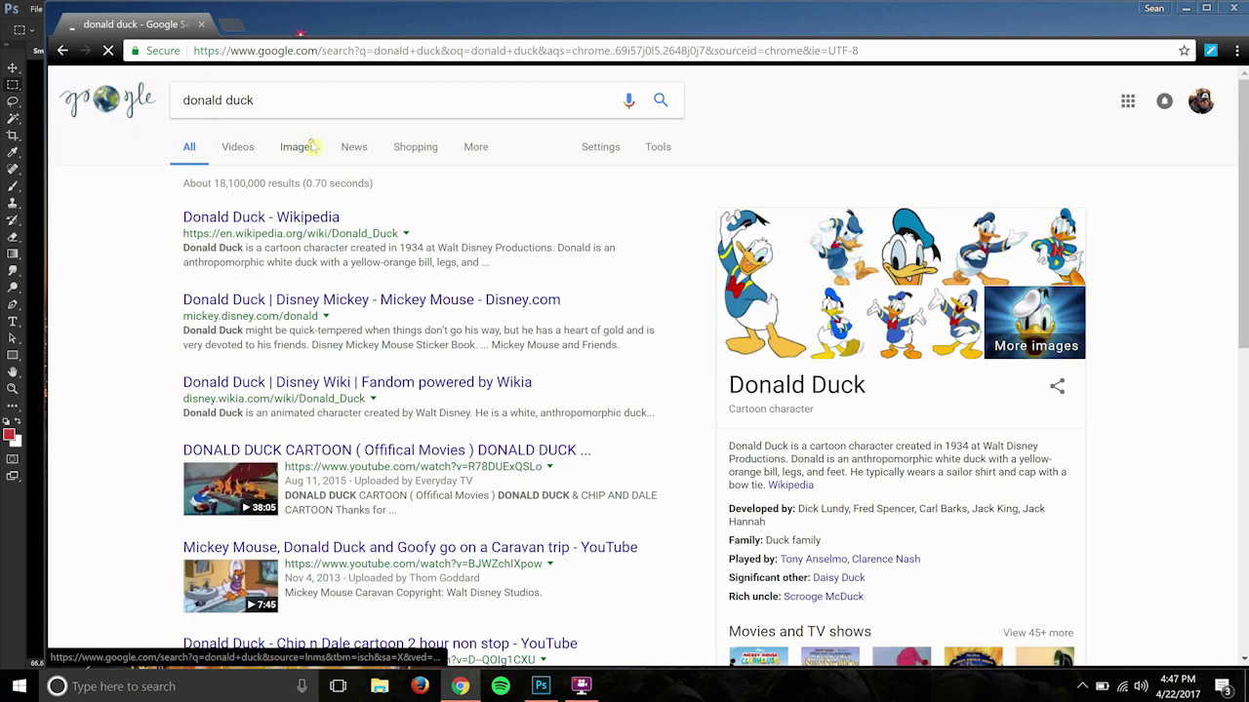
{"action": "left_click", "coordinate": [312, 147]}
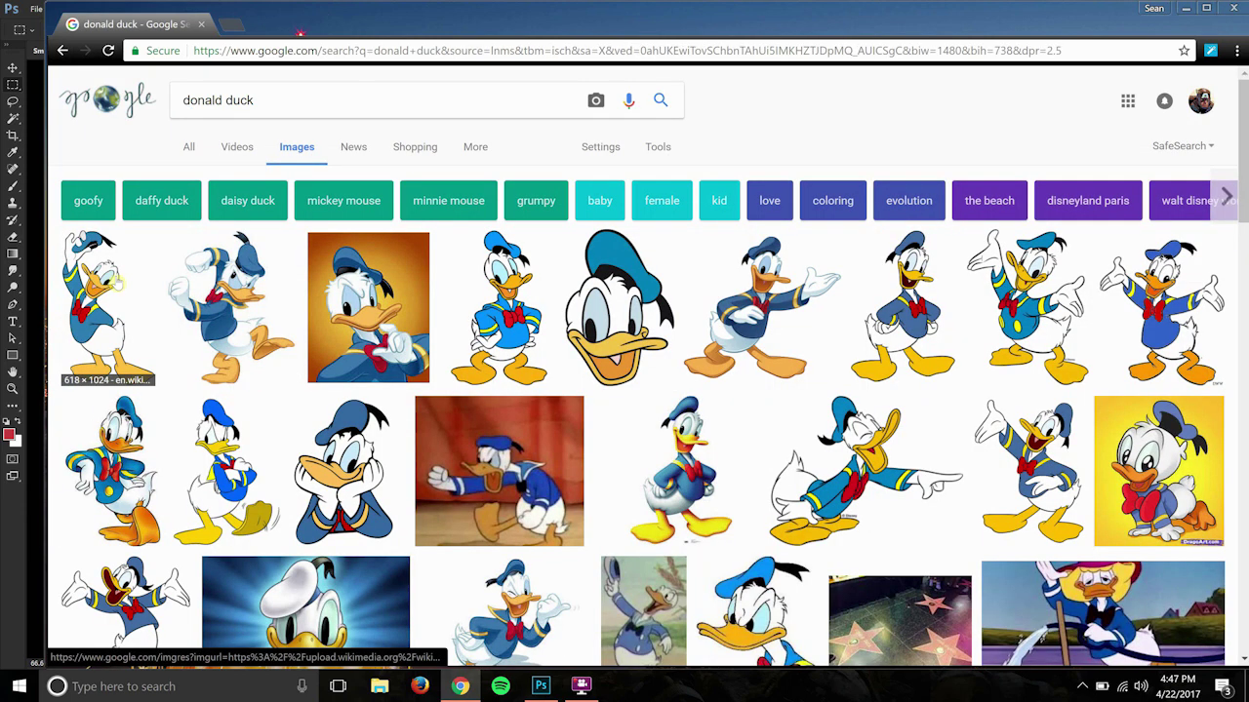
{"action": "left_click", "coordinate": [117, 283]}
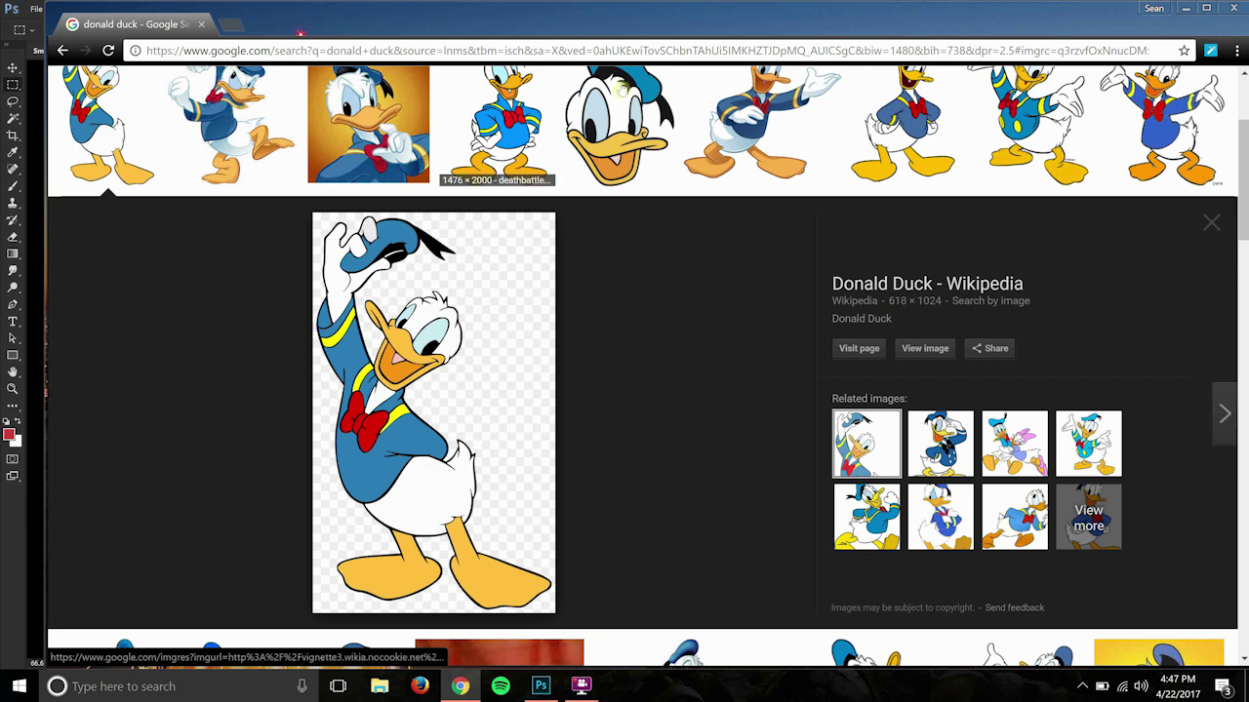
{"action": "left_click", "coordinate": [609, 110]}
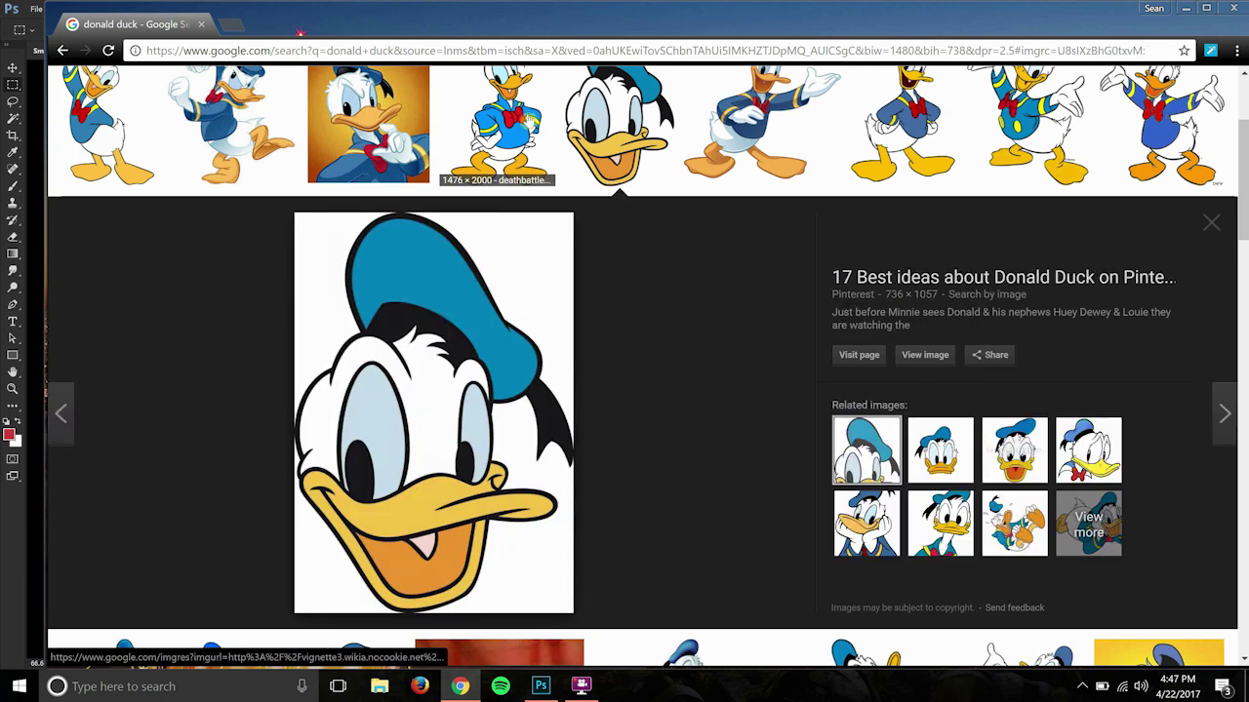
{"action": "key", "text": "Left"}
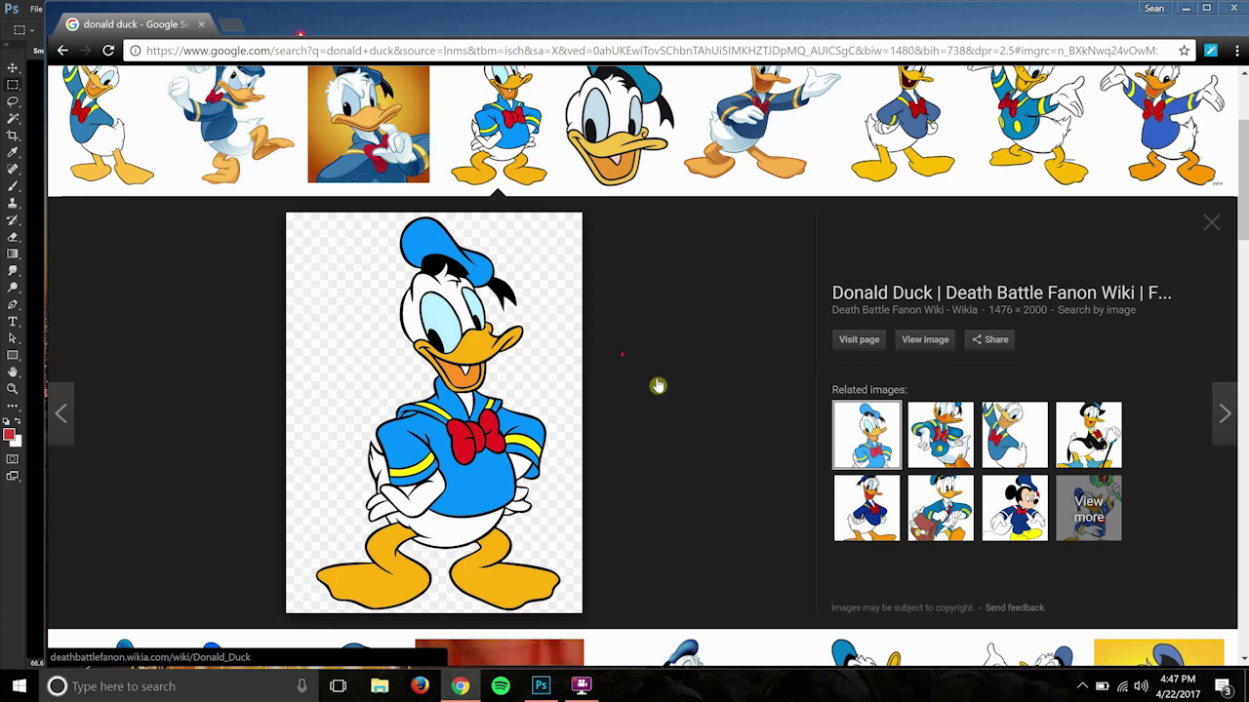
{"action": "scroll", "coordinate": [655, 384], "scroll_direction": "up", "scroll_amount": 3}
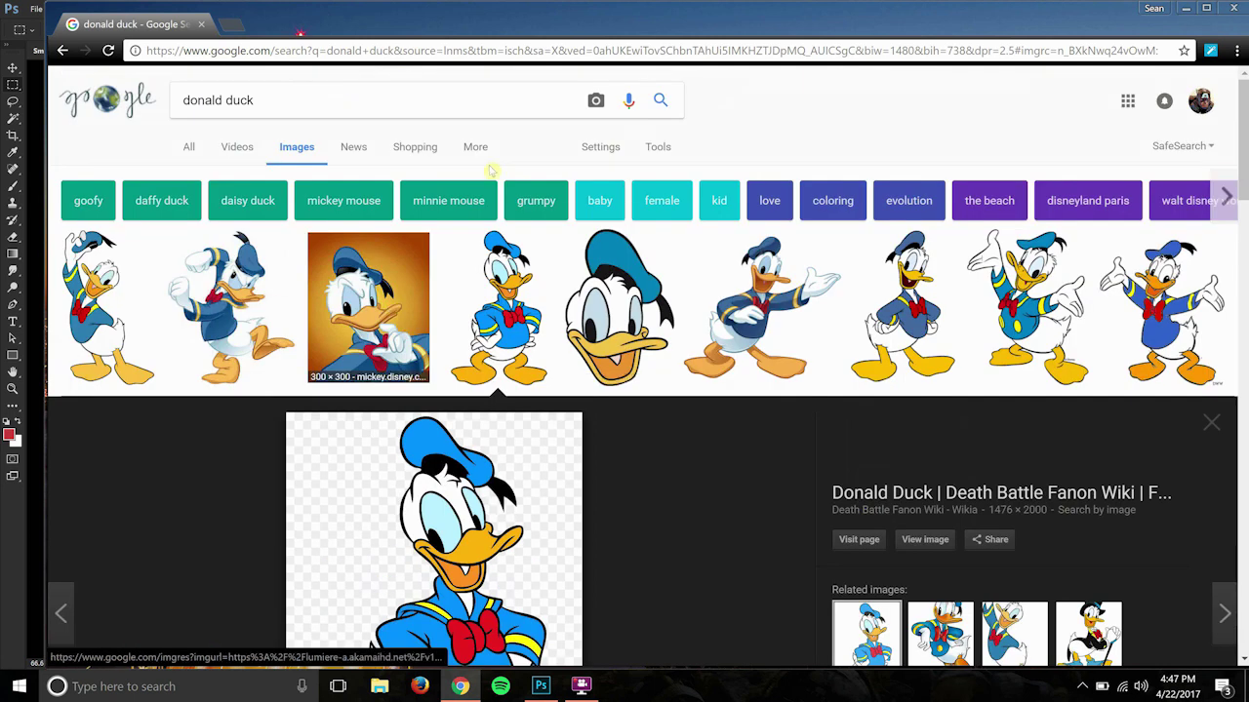
- Filter the Donald Duck image results to sizes larger than 2 MP
{"action": "left_click", "coordinate": [671, 153]}
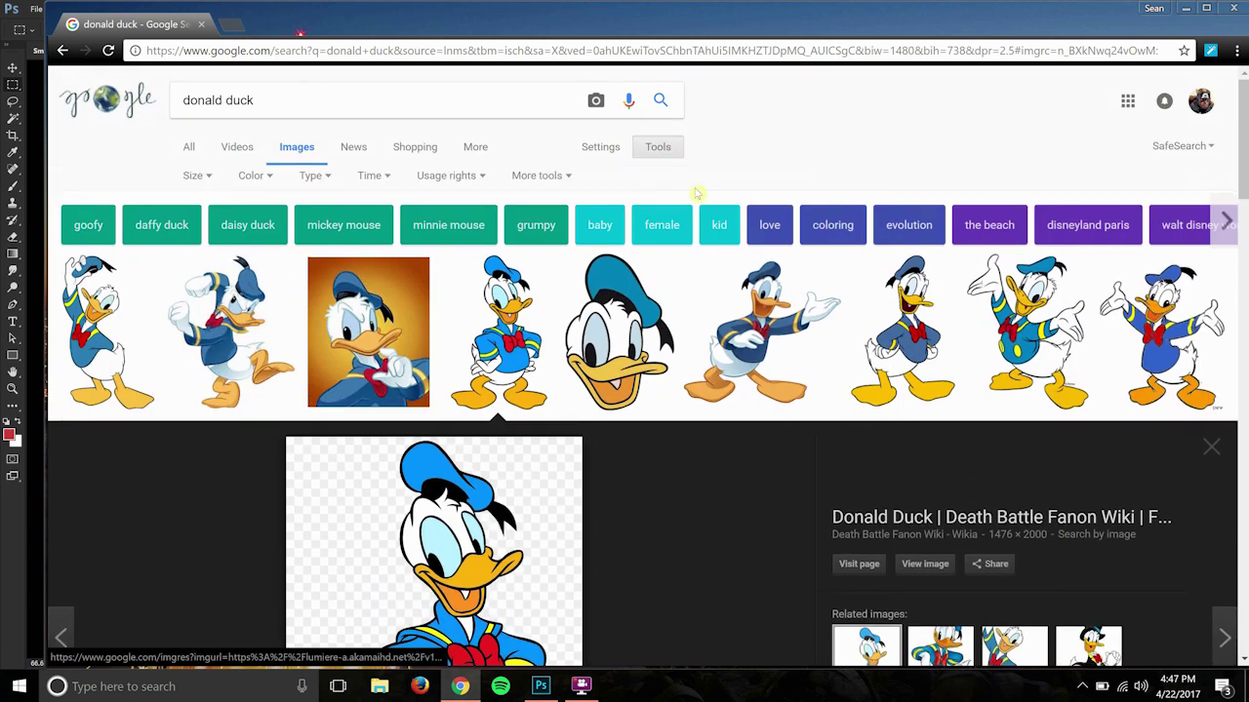
{"action": "left_click", "coordinate": [192, 177]}
{"action": "mouse_move", "coordinate": [213, 295]}
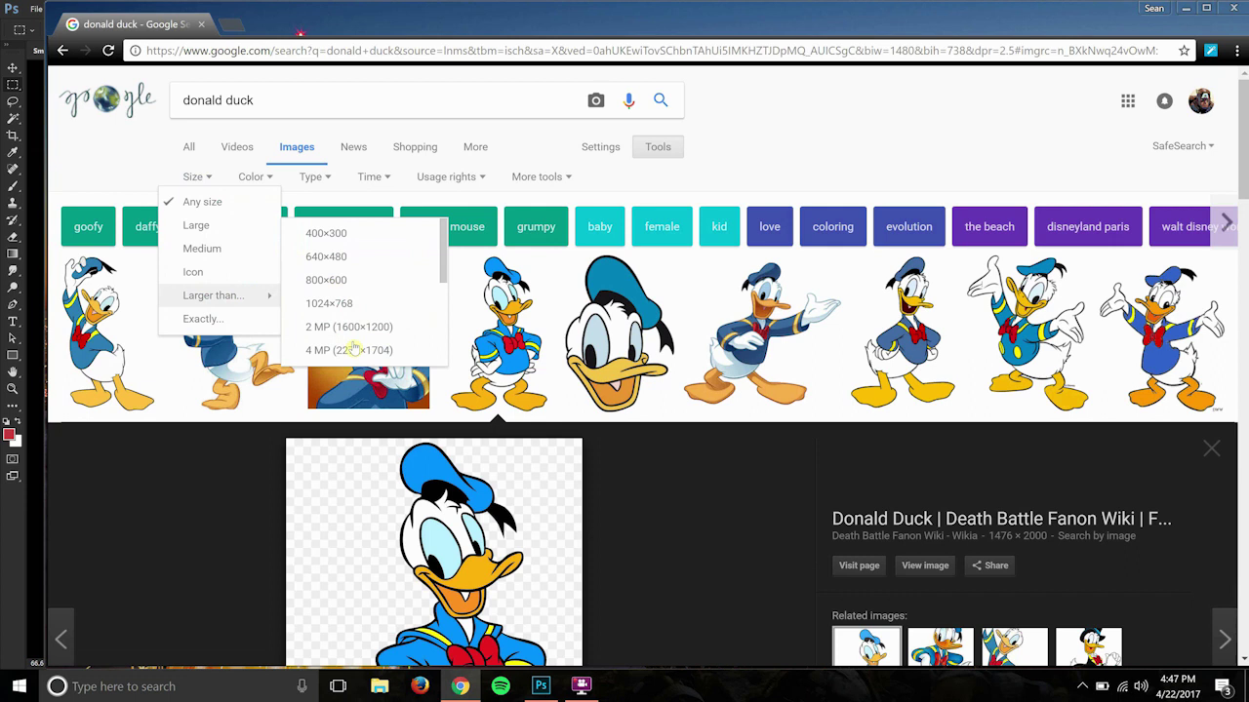
{"action": "left_click", "coordinate": [351, 328]}
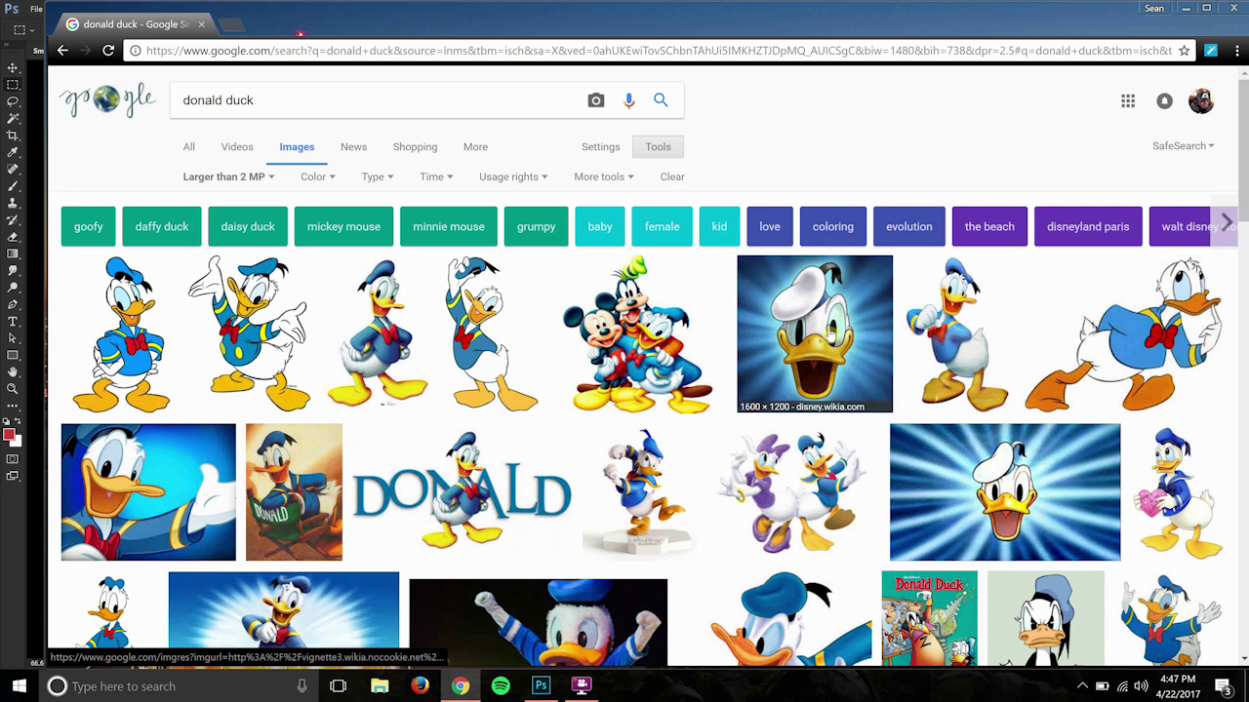
- Copy the blue-rays Donald Duck face image from its large preview
{"action": "left_click", "coordinate": [792, 340]}
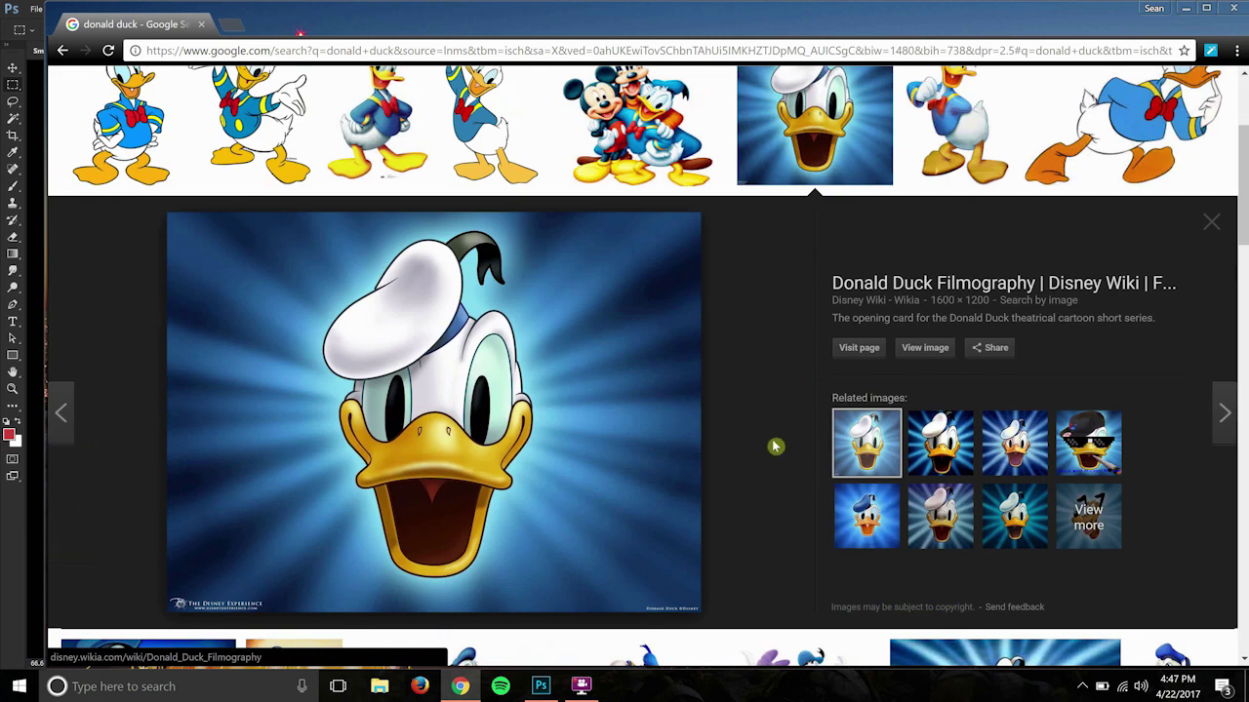
{"action": "right_click", "coordinate": [378, 319]}
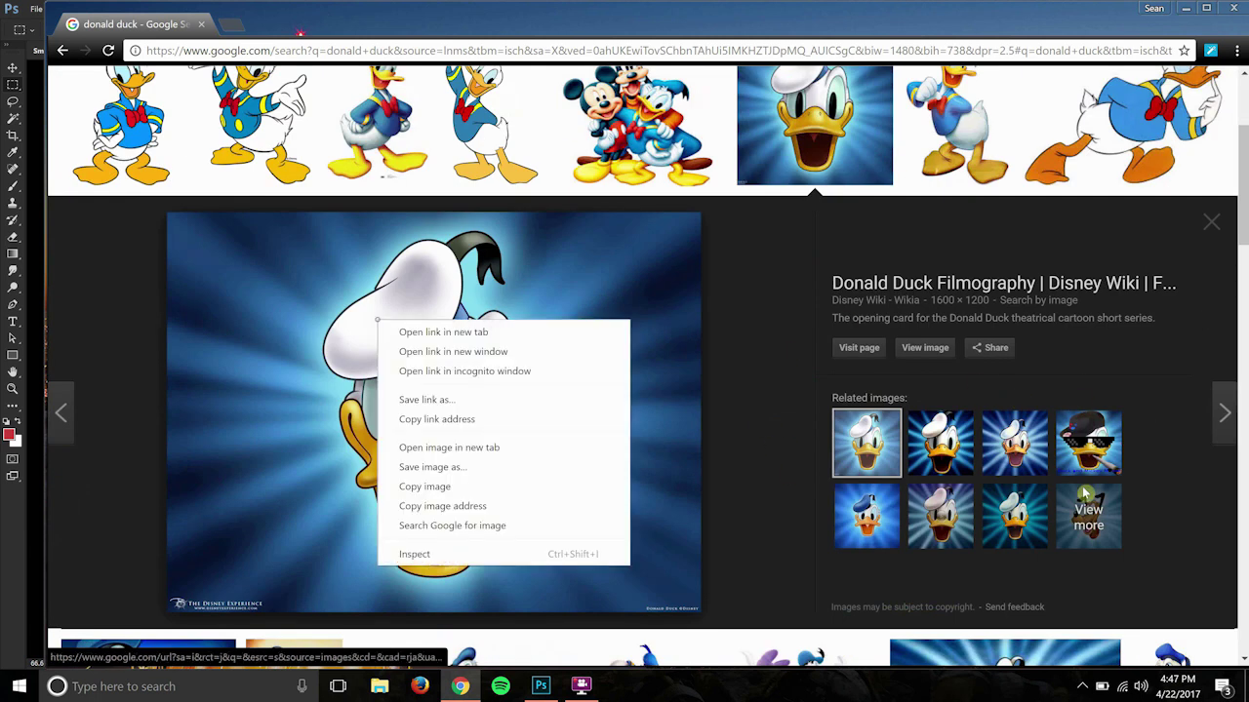
{"action": "left_click", "coordinate": [1106, 447]}
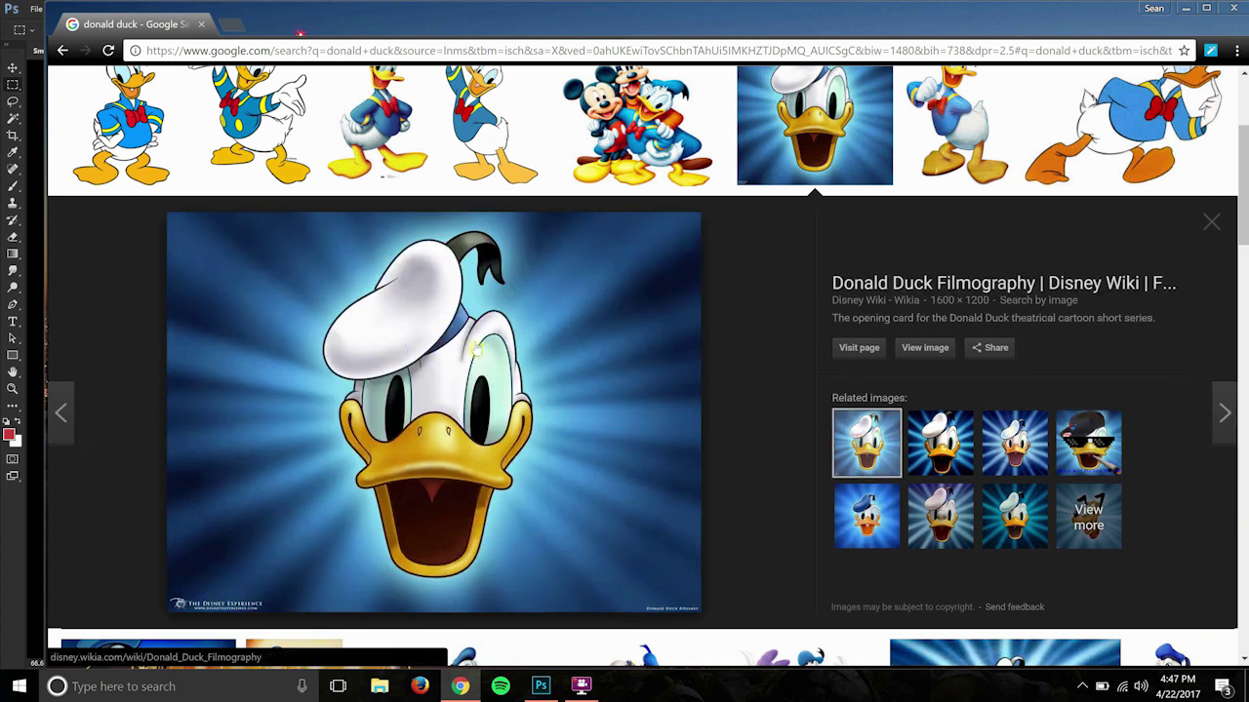
{"action": "right_click", "coordinate": [383, 340]}
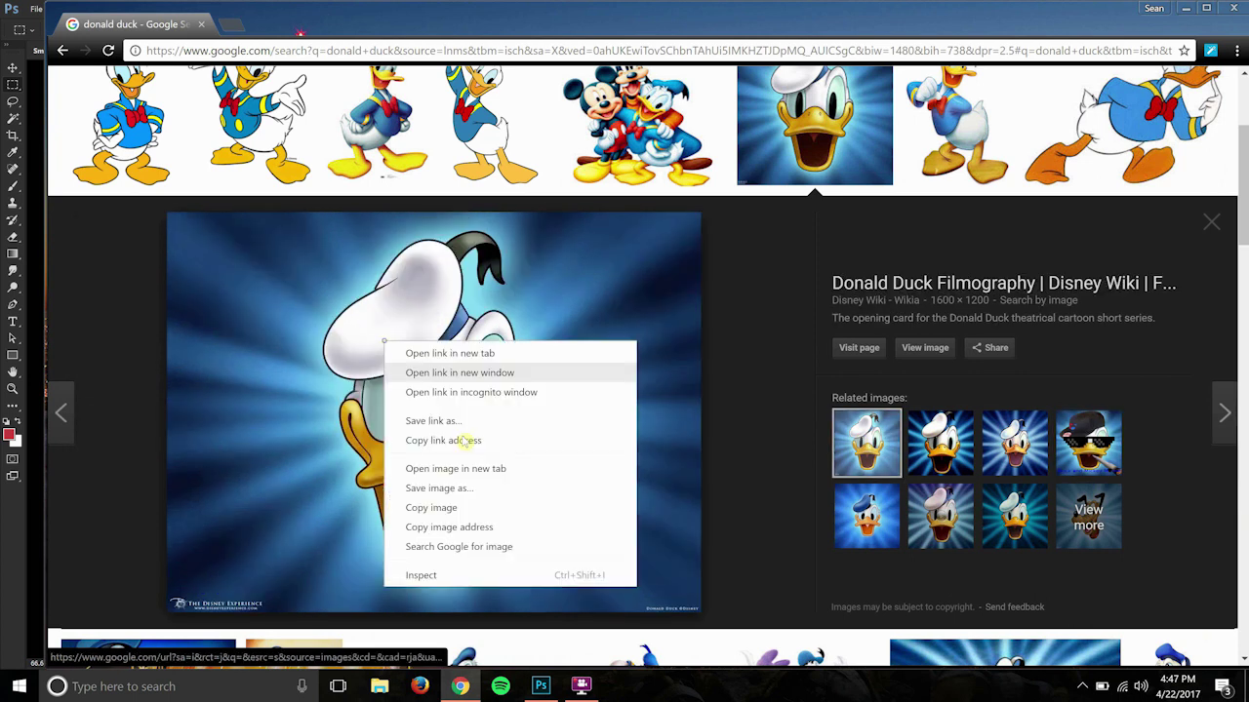
{"action": "left_click", "coordinate": [457, 509]}
- Paste Donald Duck into the template and centre his face, with the green overlay shown
{"action": "left_click", "coordinate": [540, 686]}
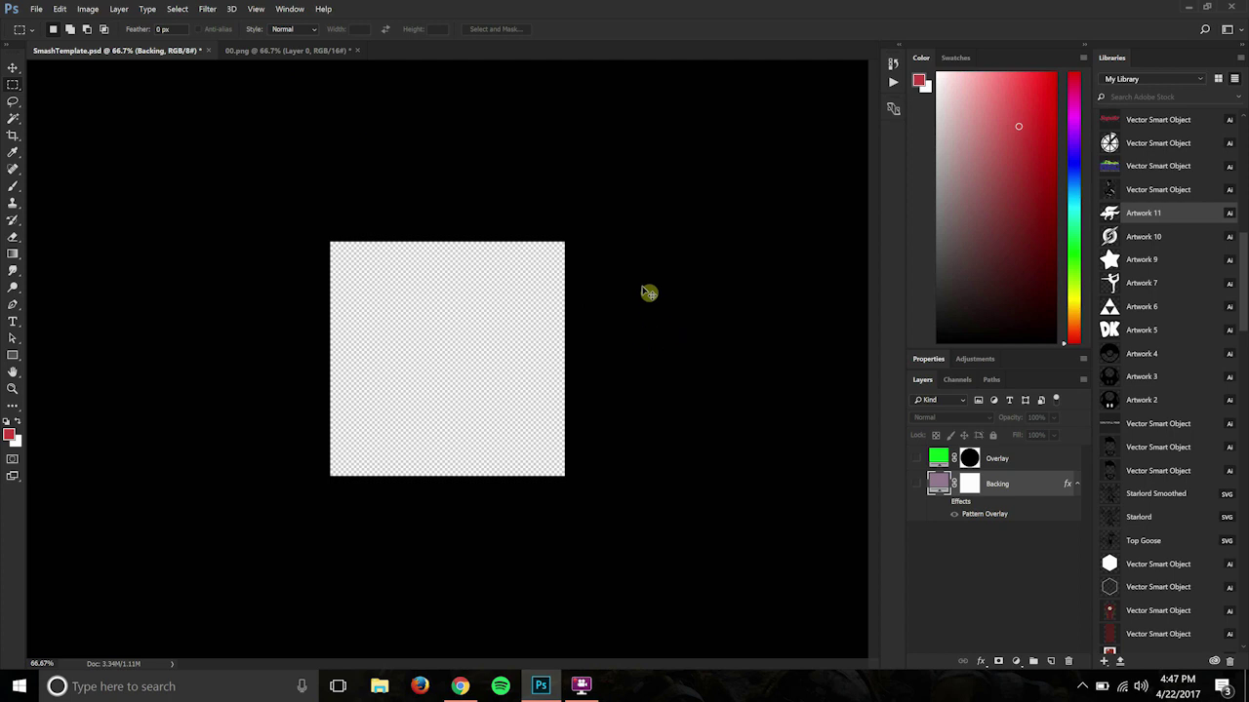
{"action": "key", "text": "ctrl+v"}
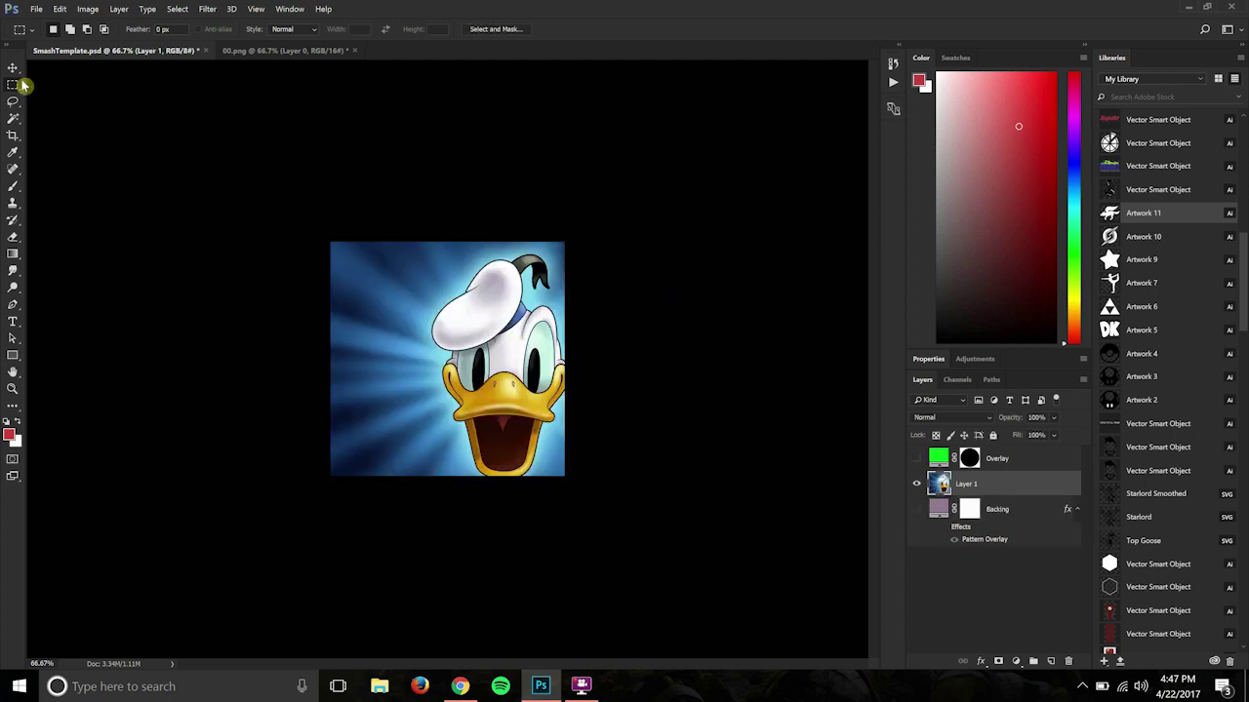
{"action": "left_click", "coordinate": [13, 67]}
{"action": "left_click_drag", "start_coordinate": [500, 343], "coordinate": [445, 332]}
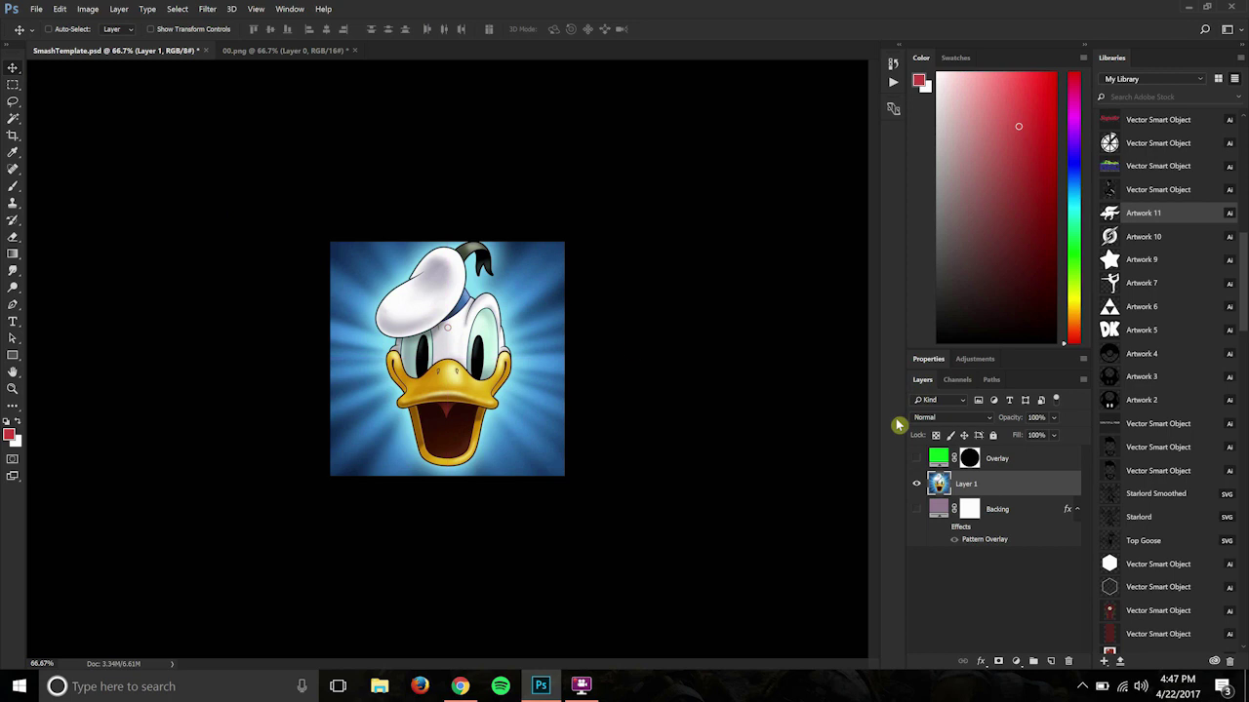
{"action": "left_click", "coordinate": [915, 460]}
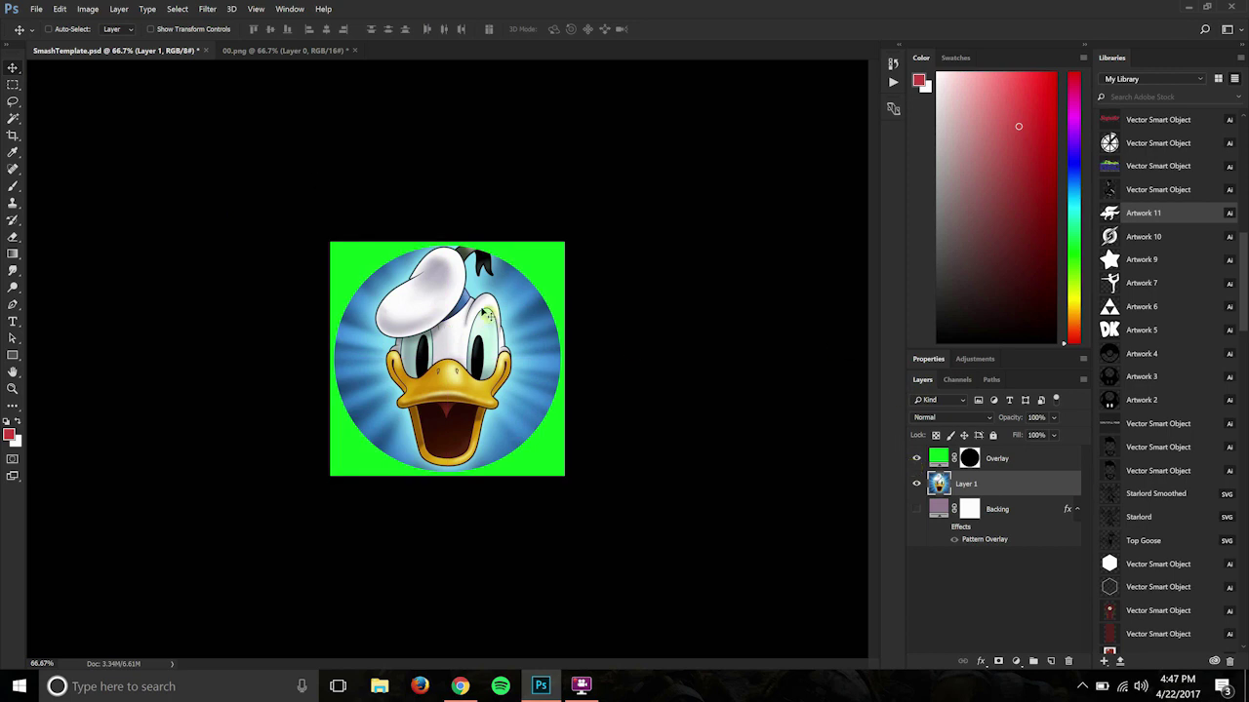
- Free Transform Donald: shrink him slightly, shift him right, nudge up twice, and commit
{"action": "left_click", "coordinate": [13, 85]}
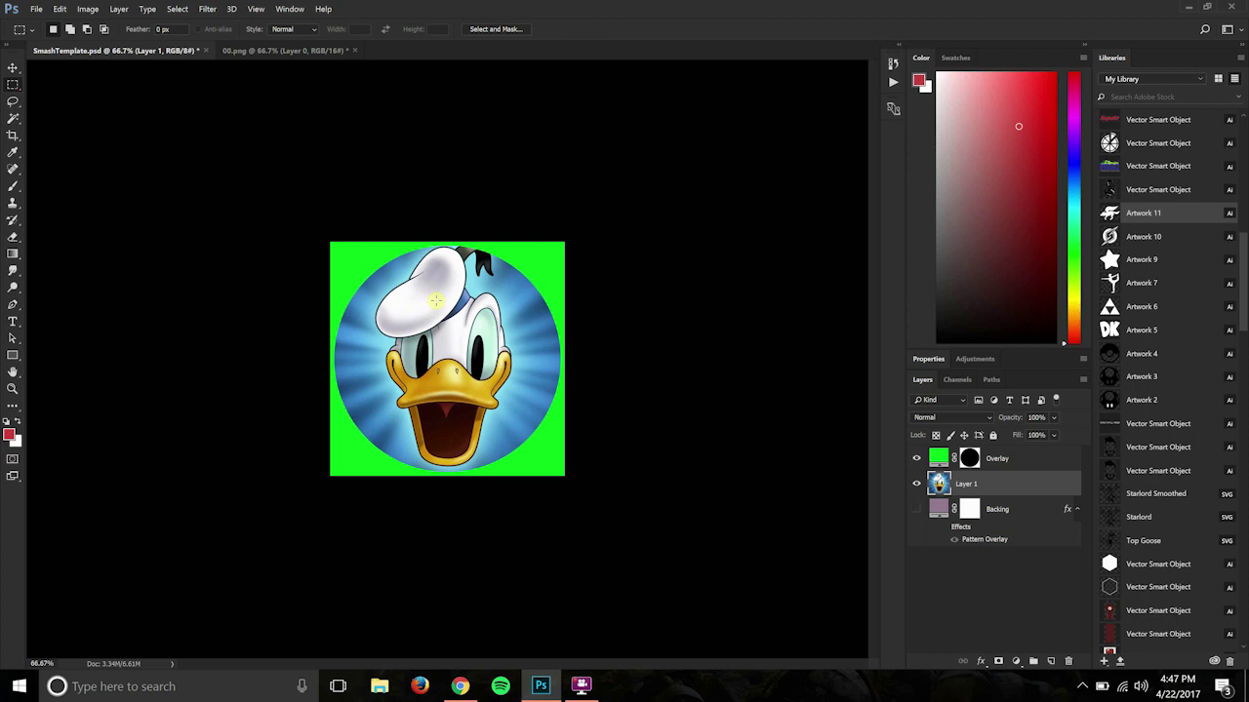
{"action": "right_click", "coordinate": [388, 289]}
{"action": "left_click", "coordinate": [488, 412]}
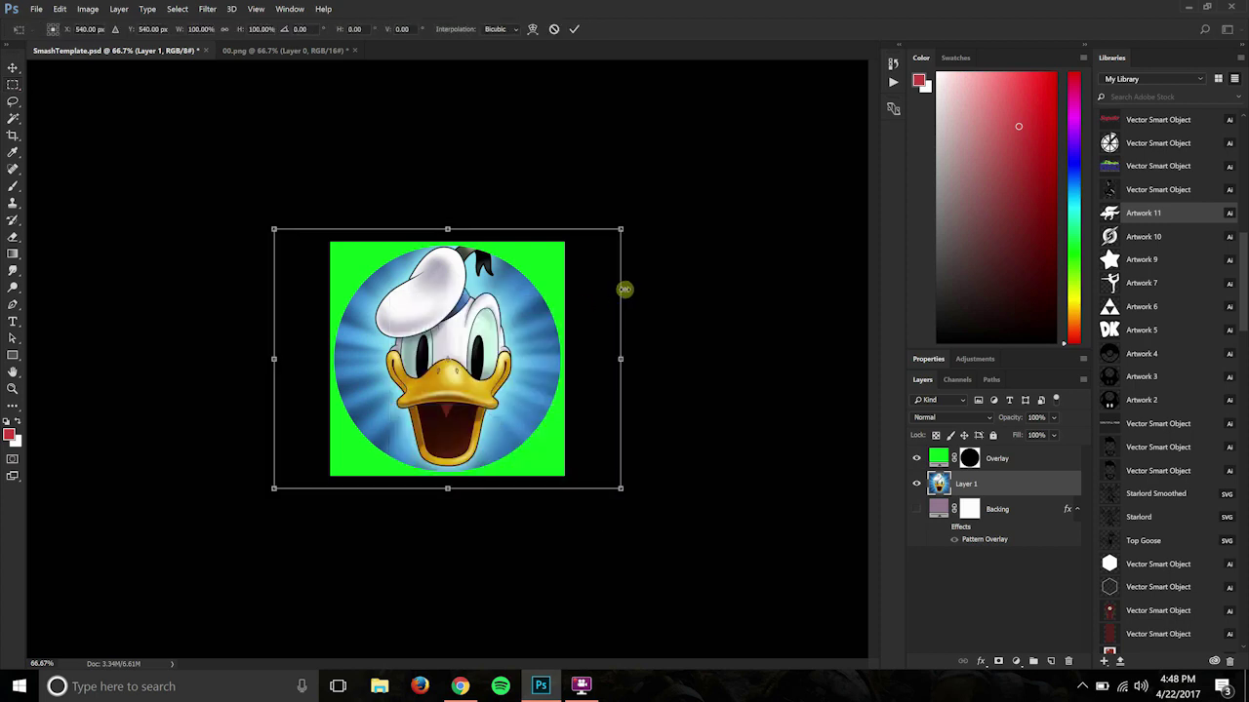
{"action": "left_click_drag", "start_coordinate": [622, 230], "coordinate": [611, 244]}
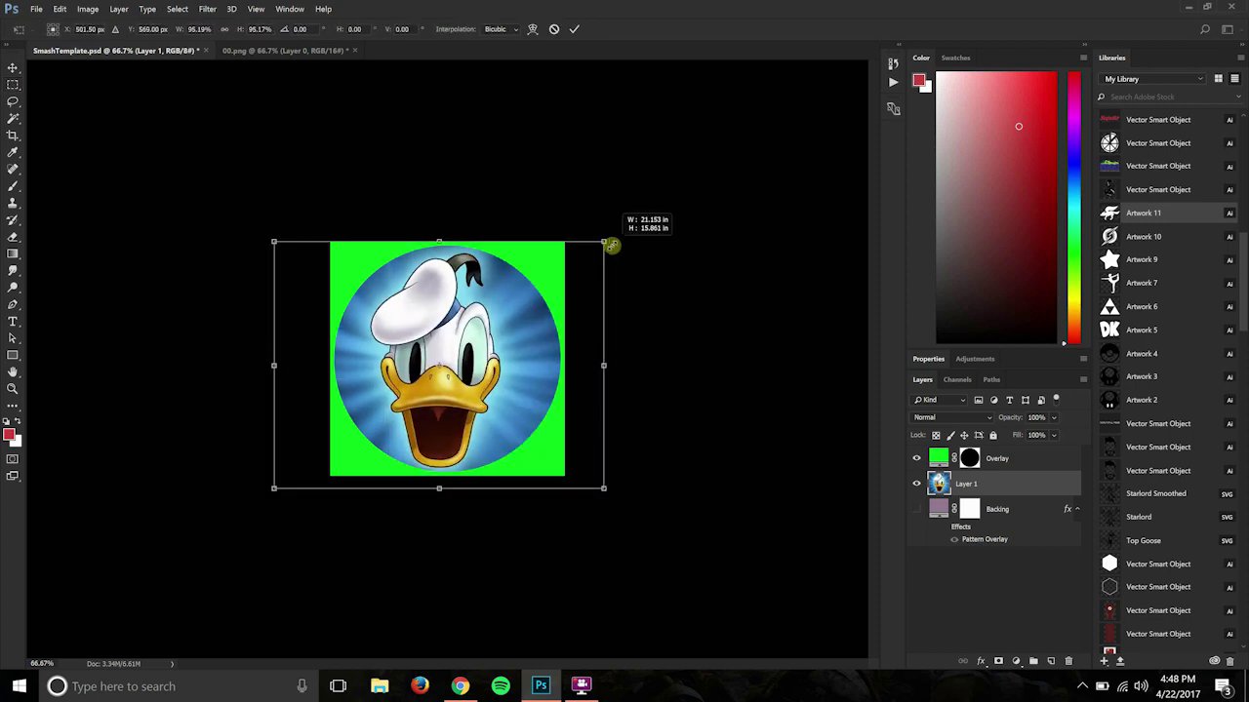
{"action": "left_click_drag", "start_coordinate": [483, 307], "coordinate": [493, 307]}
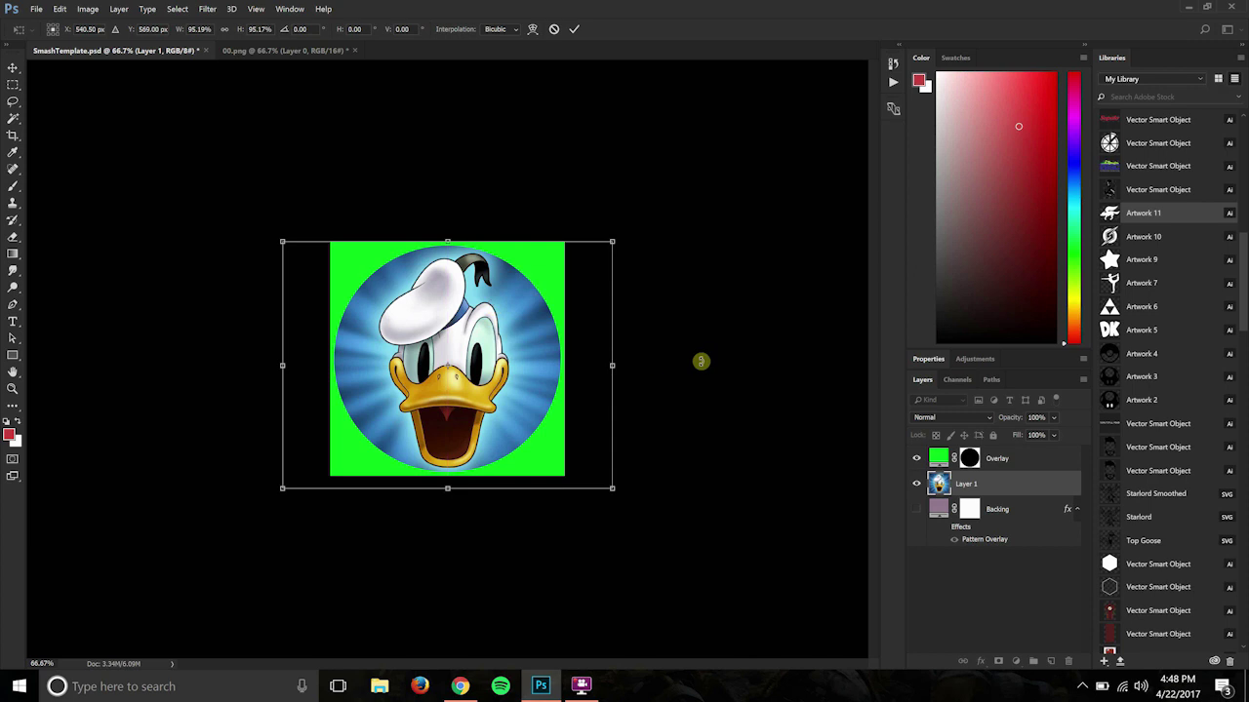
{"action": "key", "text": "Up"}
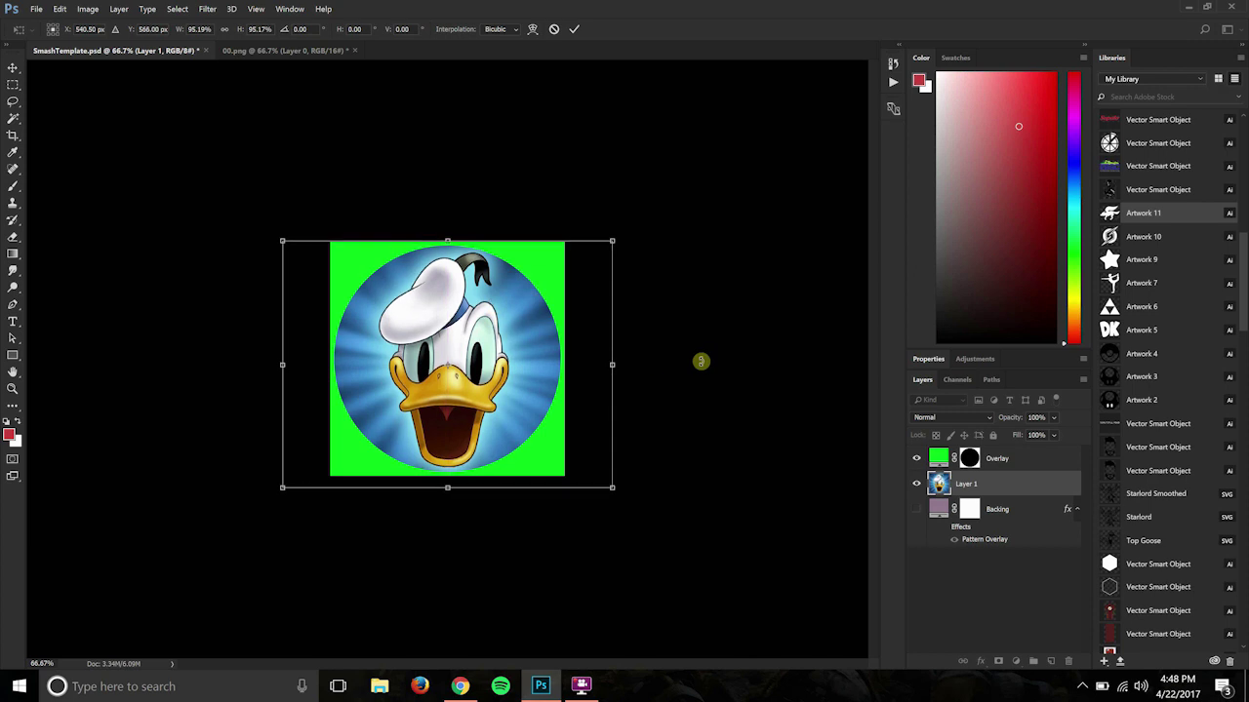
{"action": "key", "text": "Up"}
{"action": "key", "text": "Up"}
{"action": "key", "text": "Up"}
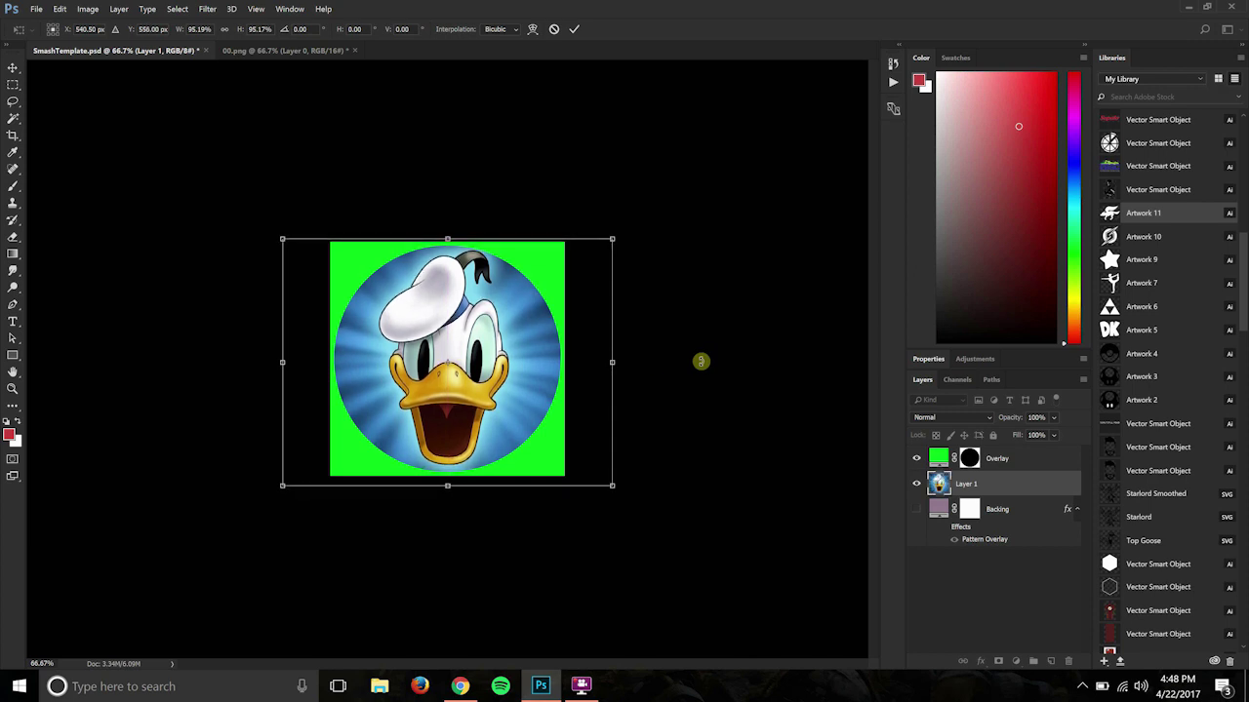
{"action": "key", "text": "Return"}
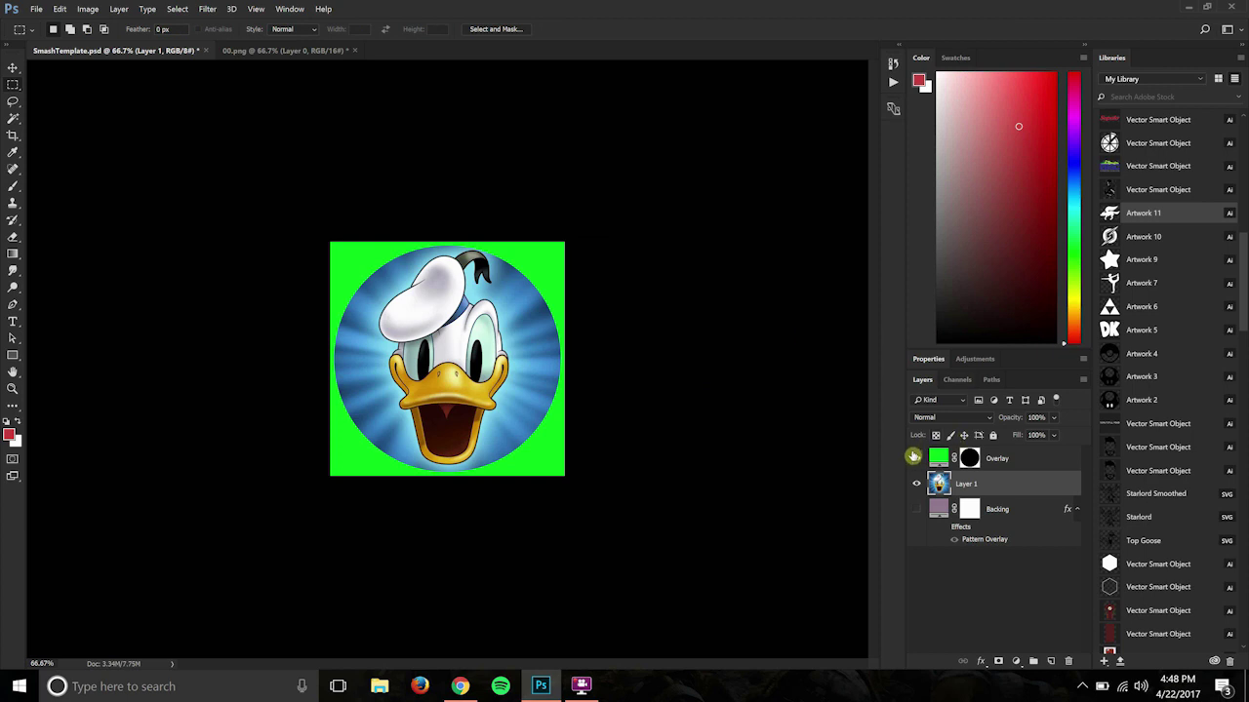
- Hide the green overlay and save as PNG 'DonaldDuck001' in Xbox Gamerpics > TV
{"action": "left_click", "coordinate": [917, 458]}
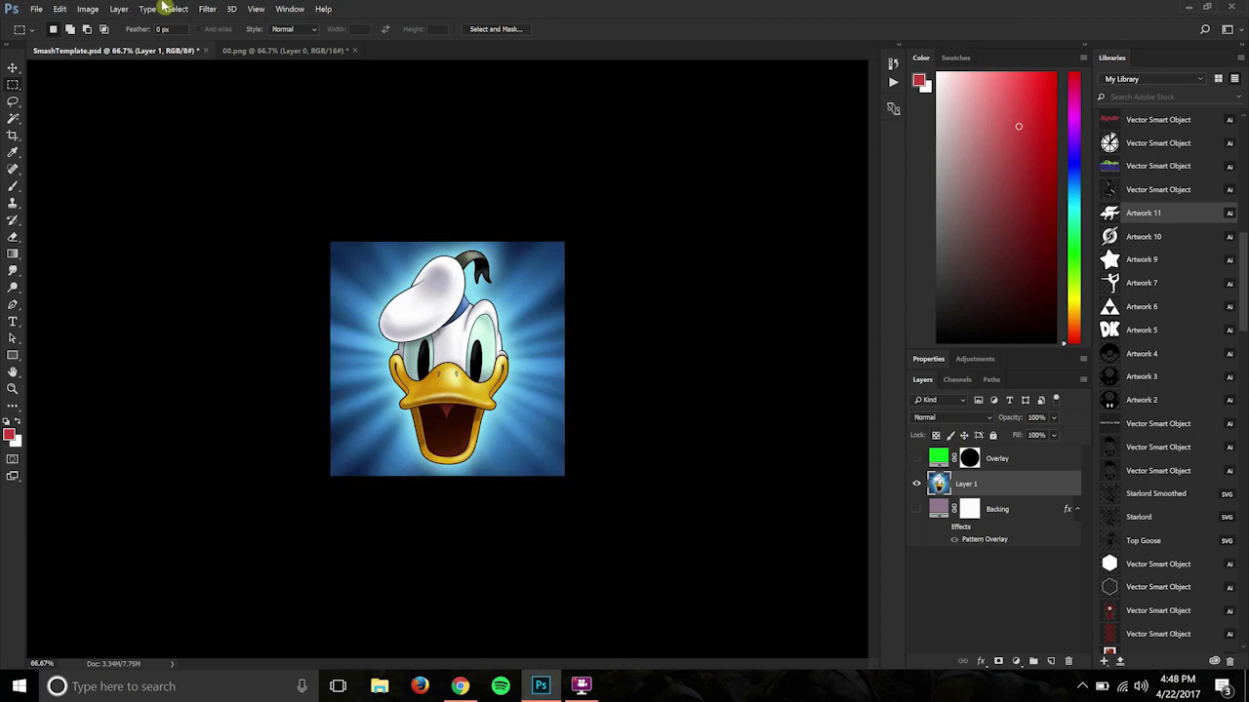
{"action": "left_click", "coordinate": [36, 9]}
{"action": "left_click", "coordinate": [82, 179]}
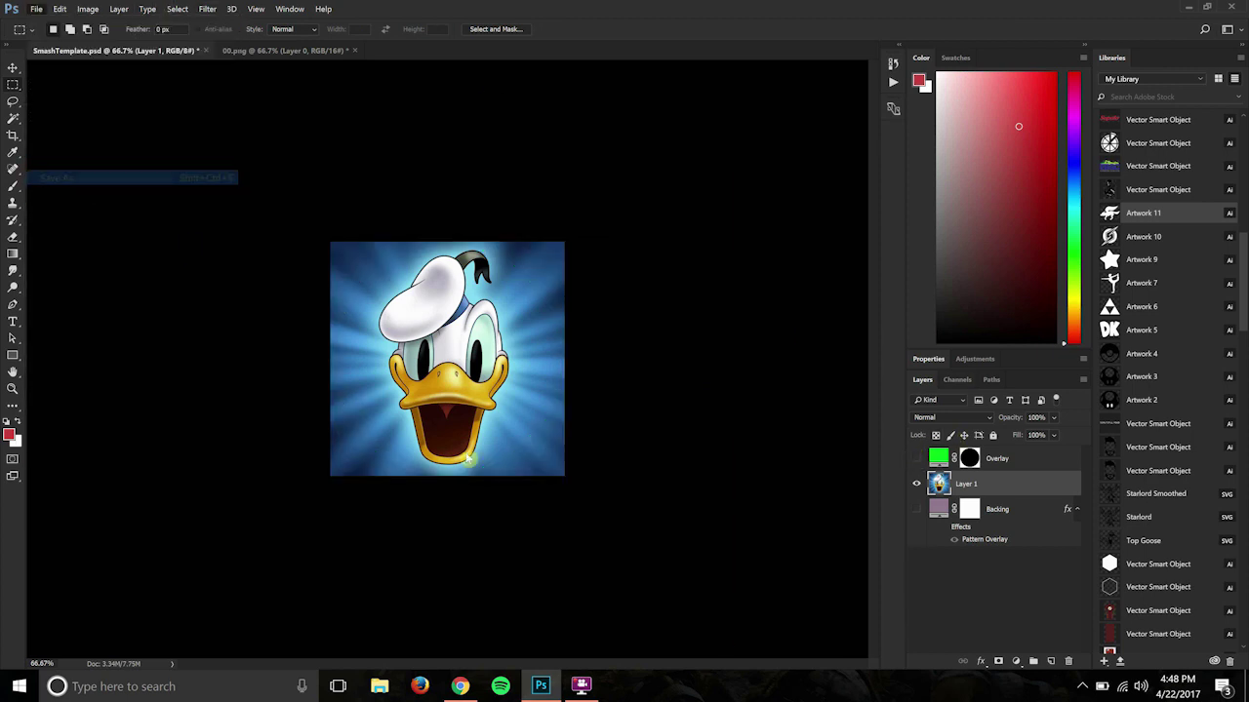
{"action": "left_click", "coordinate": [293, 479]}
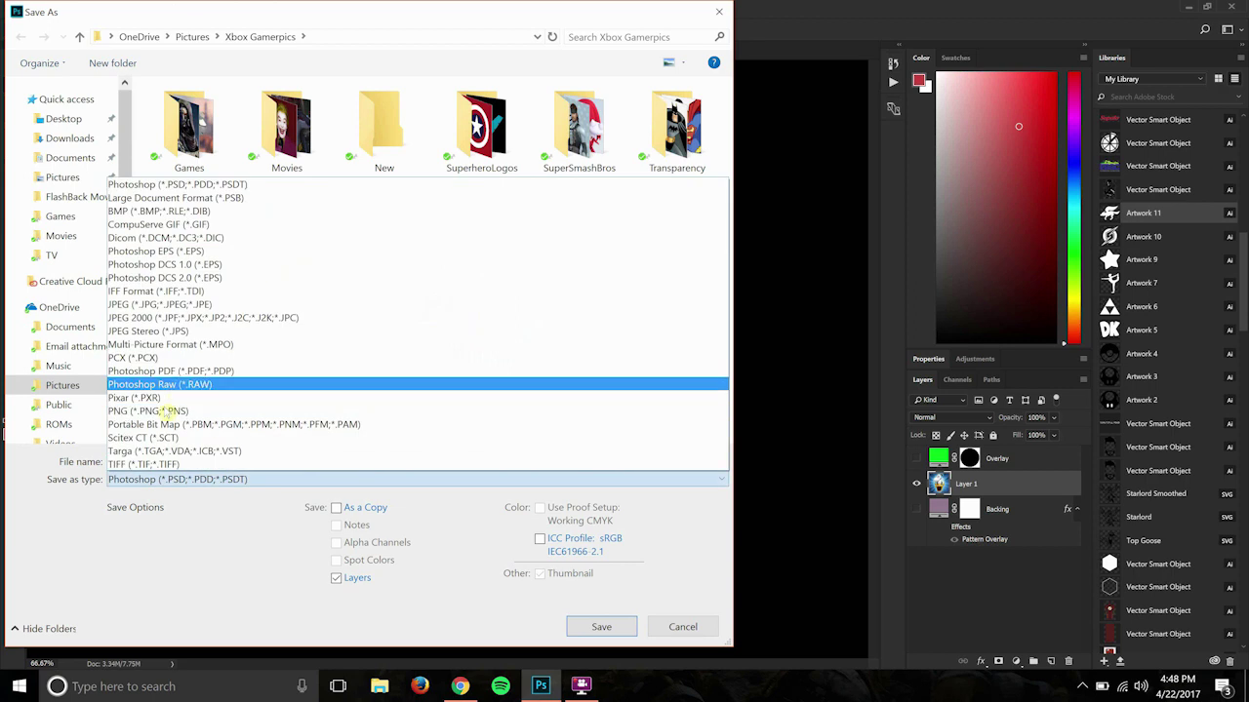
{"action": "left_click", "coordinate": [156, 411]}
{"action": "double_click", "coordinate": [170, 135]}
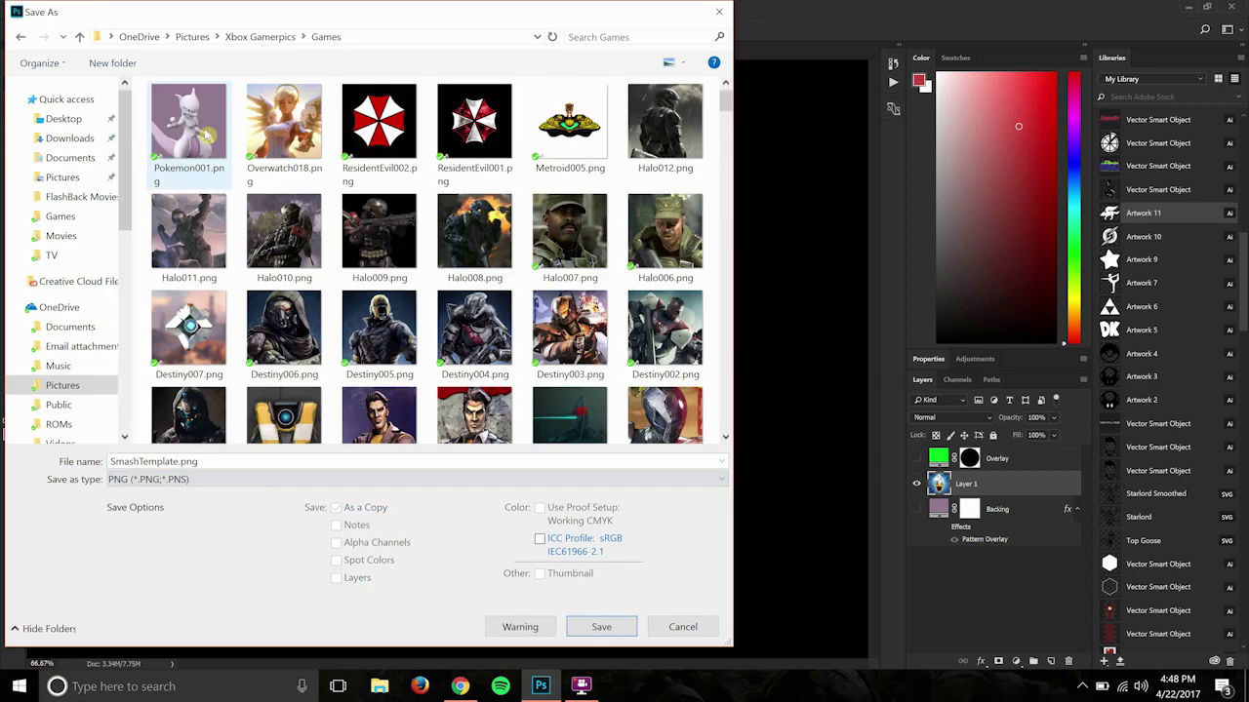
{"action": "left_click", "coordinate": [268, 37]}
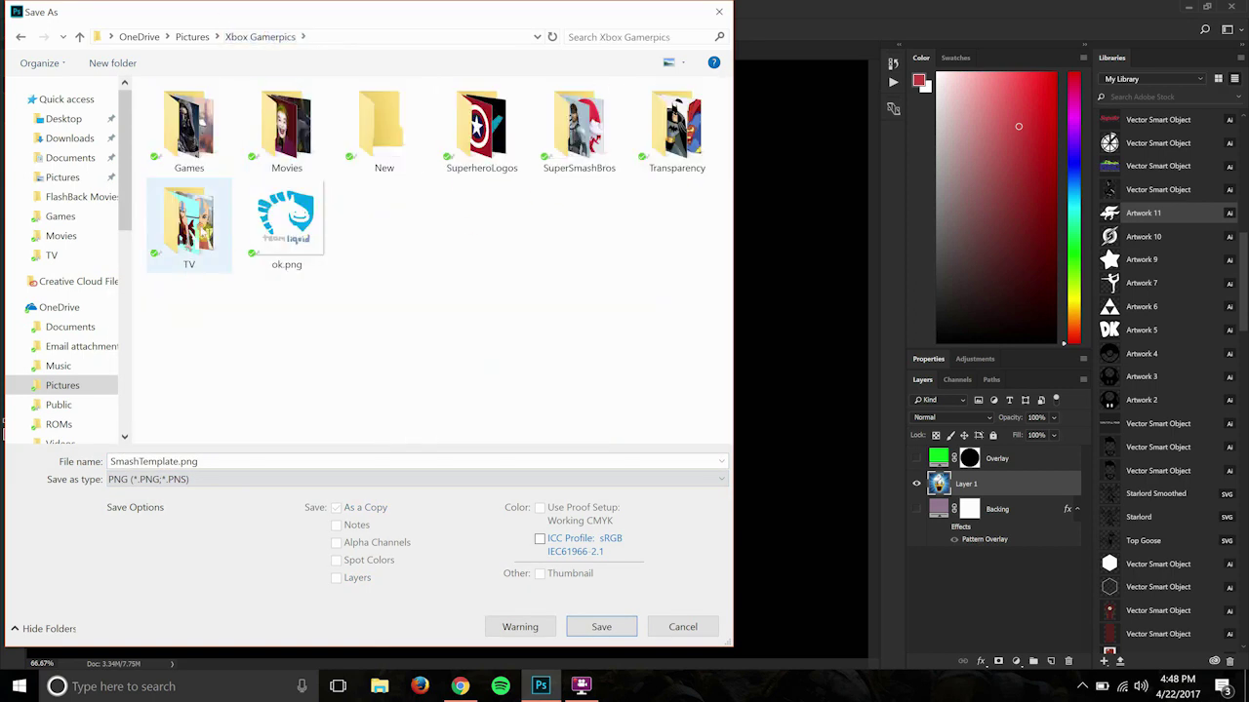
{"action": "double_click", "coordinate": [209, 230]}
{"action": "double_click", "coordinate": [216, 463]}
{"action": "type", "text": "D"}
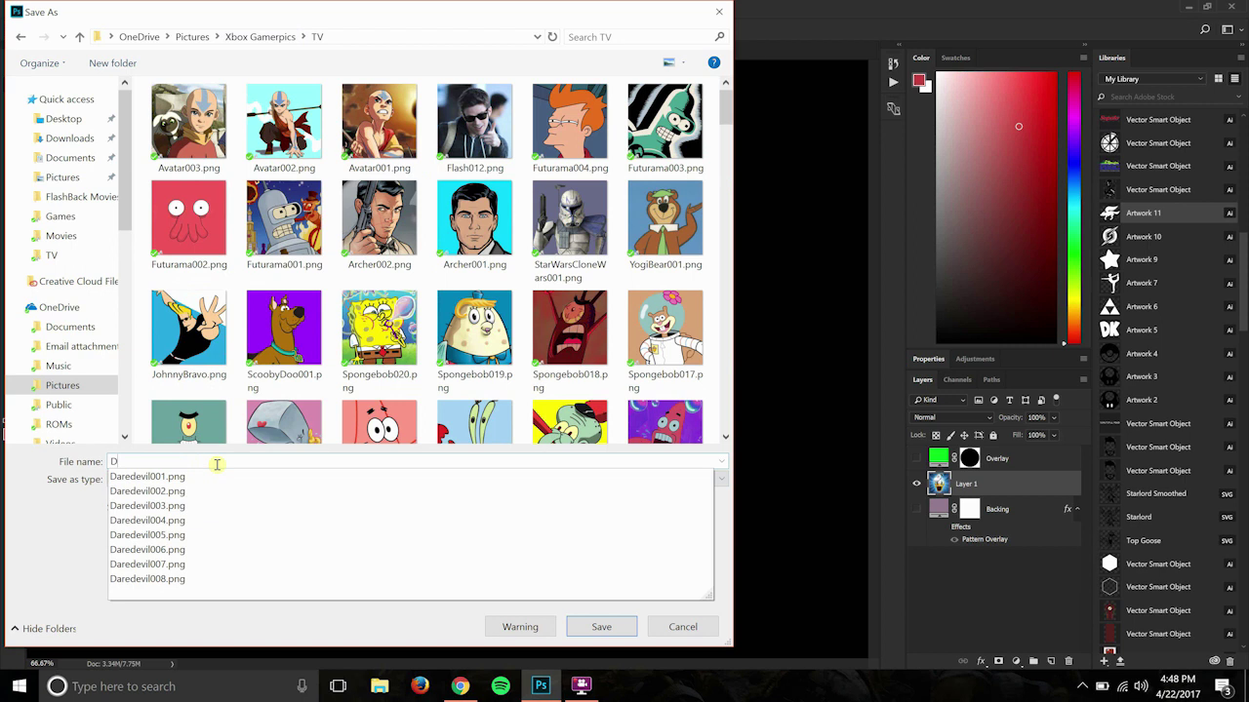
{"action": "type", "text": "onaldDuck001"}
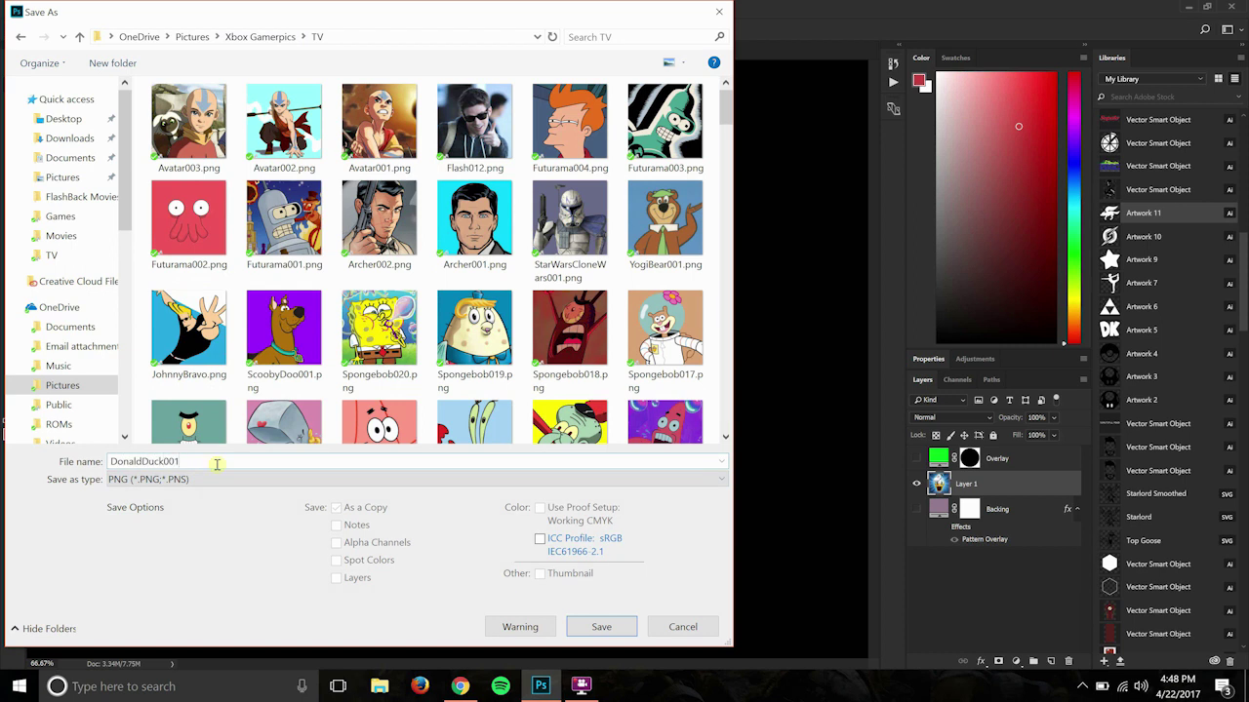
{"action": "key", "text": "Return"}
{"action": "key", "text": "Return"}
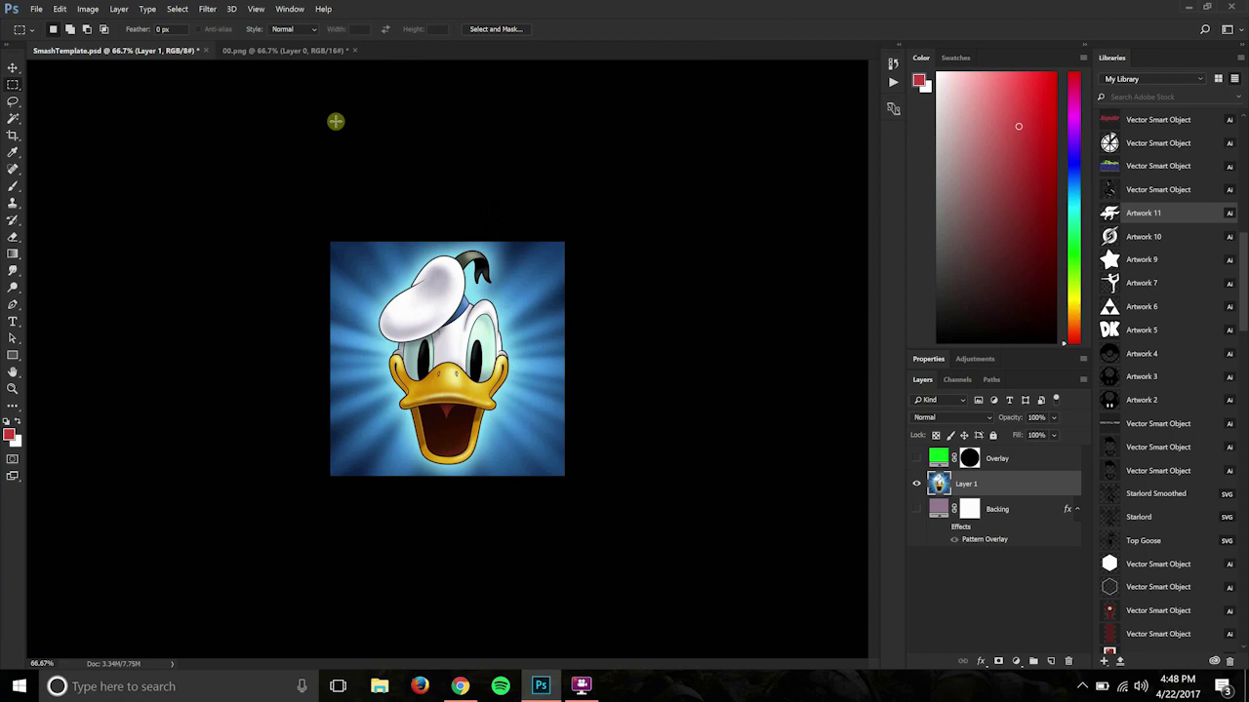
- Hide the Donald Duck layer and view the Mewtwo document's Image Size without changes
{"action": "left_click", "coordinate": [916, 484]}
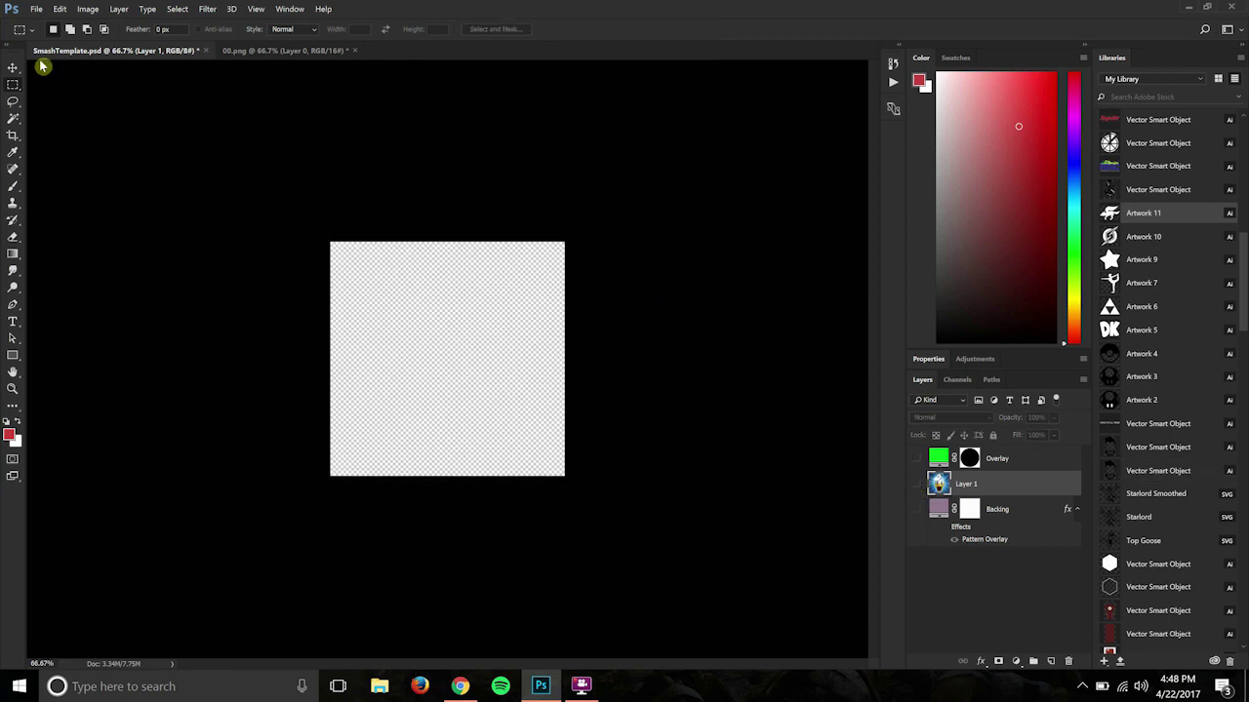
{"action": "left_click", "coordinate": [269, 50]}
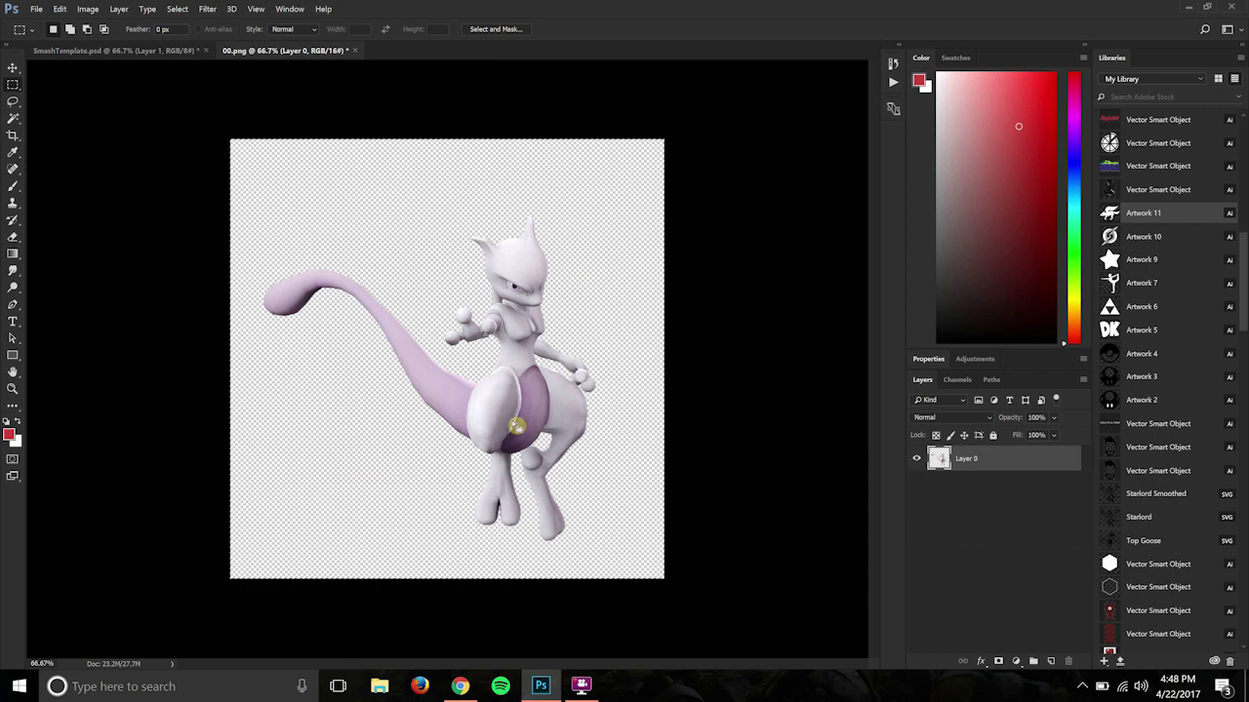
{"action": "left_click", "coordinate": [88, 9]}
{"action": "left_click", "coordinate": [137, 120]}
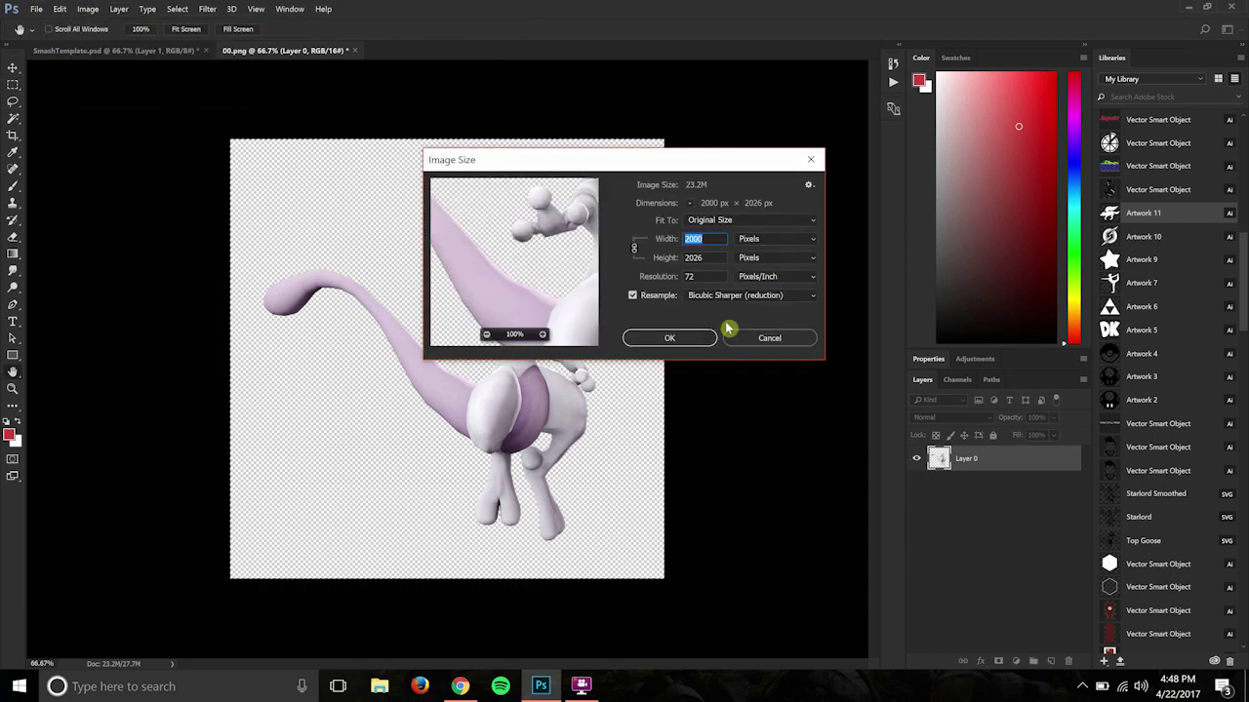
{"action": "left_click", "coordinate": [759, 340]}
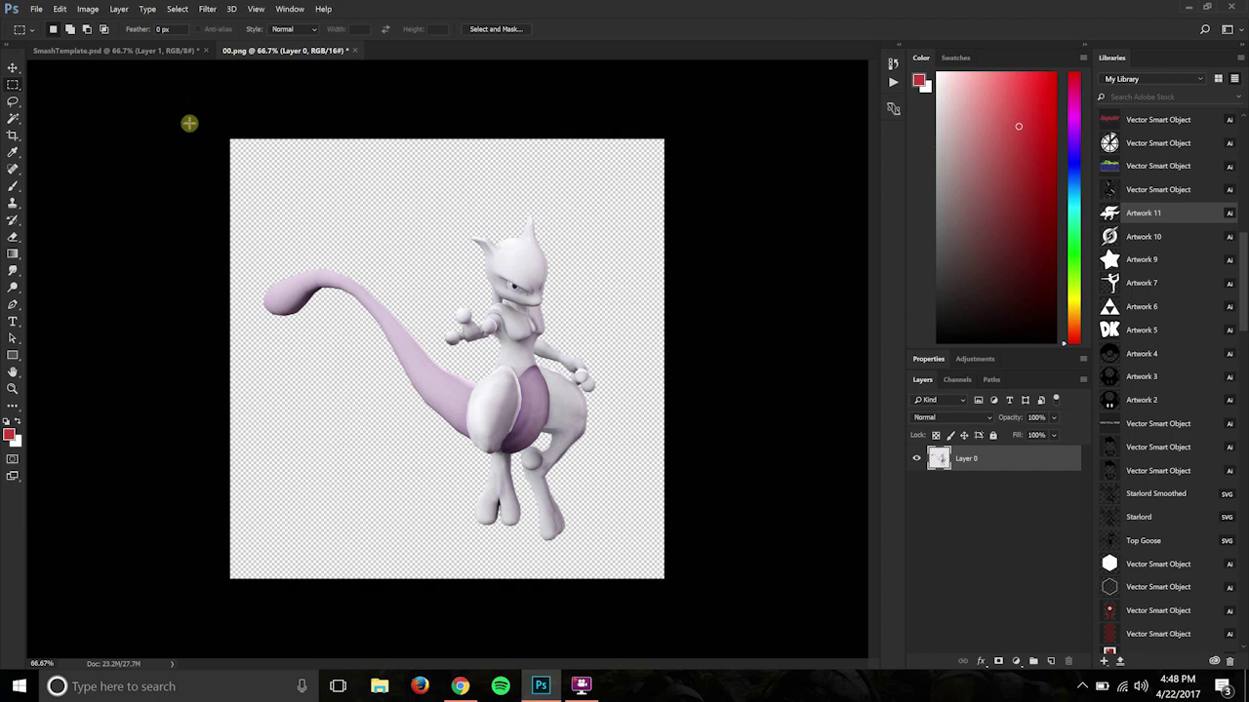
- Marquee-select the region around Mewtwo, then go back to the SmashTemplate document
{"action": "left_click_drag", "start_coordinate": [195, 125], "coordinate": [817, 652]}
{"action": "left_click_drag", "start_coordinate": [546, 432], "coordinate": [766, 684]}
{"action": "left_click", "coordinate": [137, 51]}
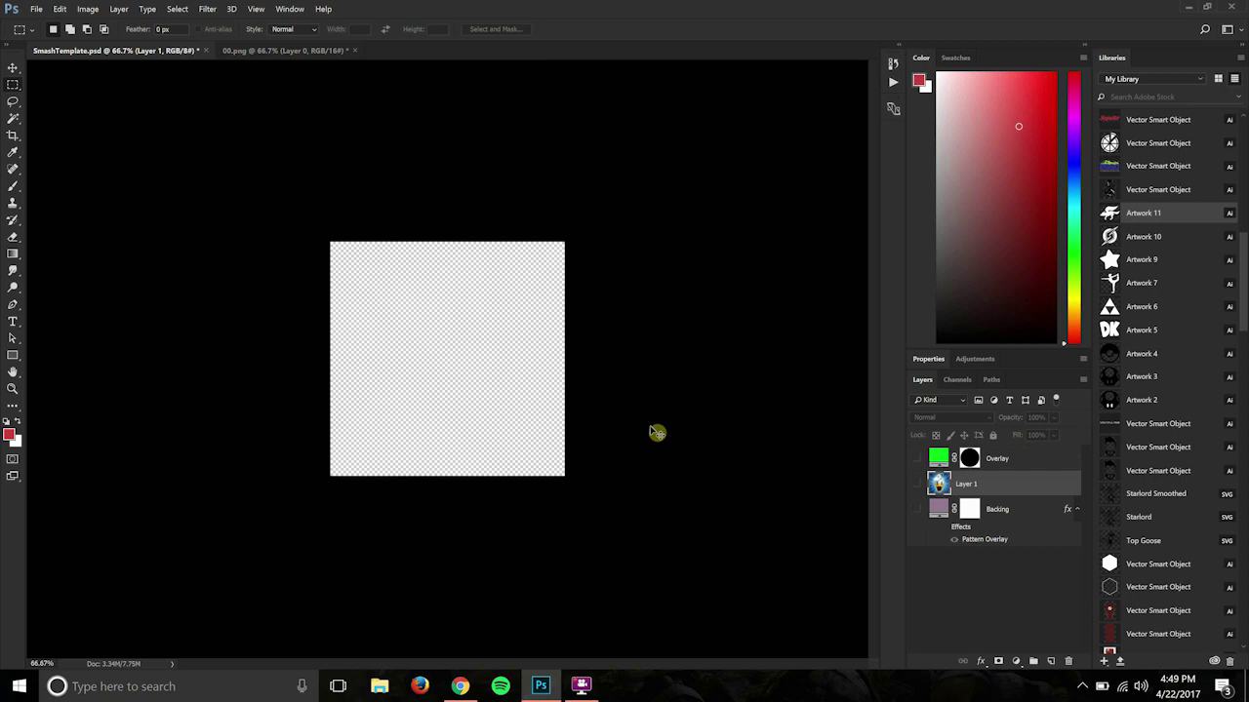
- Paste Mewtwo as a new layer and move him so his upper body fills the frame
{"action": "key", "text": "ctrl+v"}
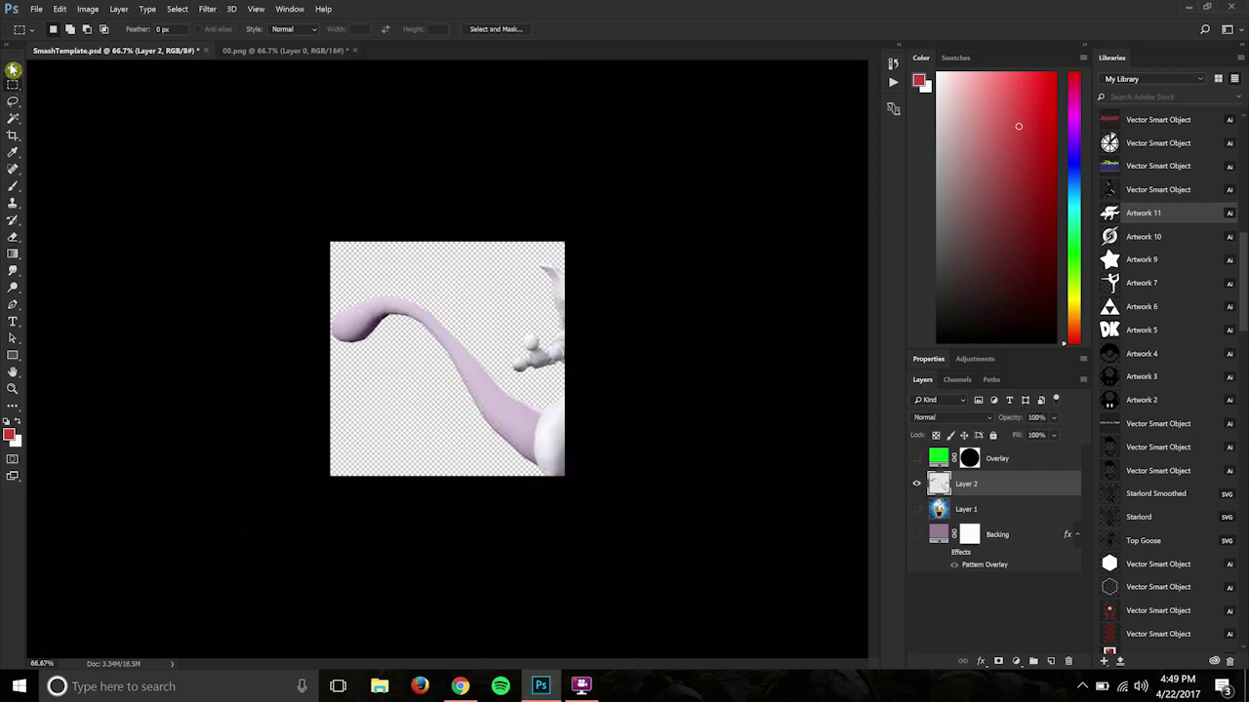
{"action": "left_click", "coordinate": [12, 67]}
{"action": "left_click_drag", "start_coordinate": [595, 417], "coordinate": [432, 404]}
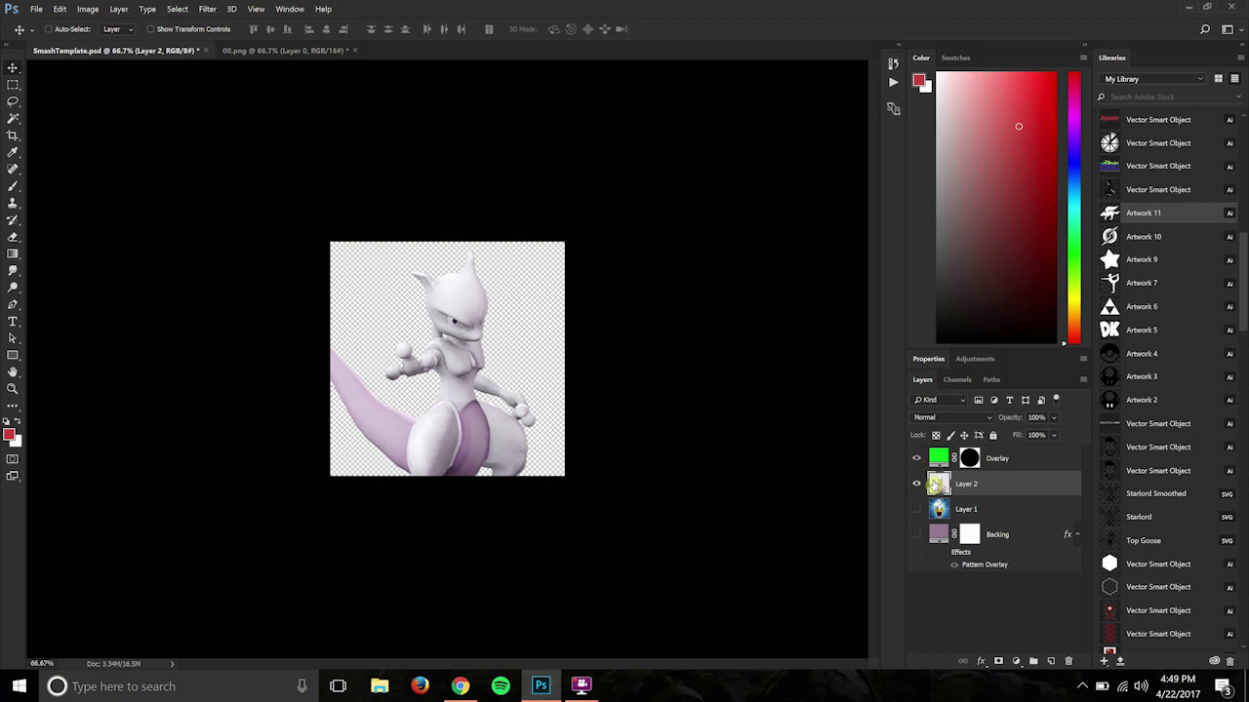
{"action": "left_click", "coordinate": [582, 686]}
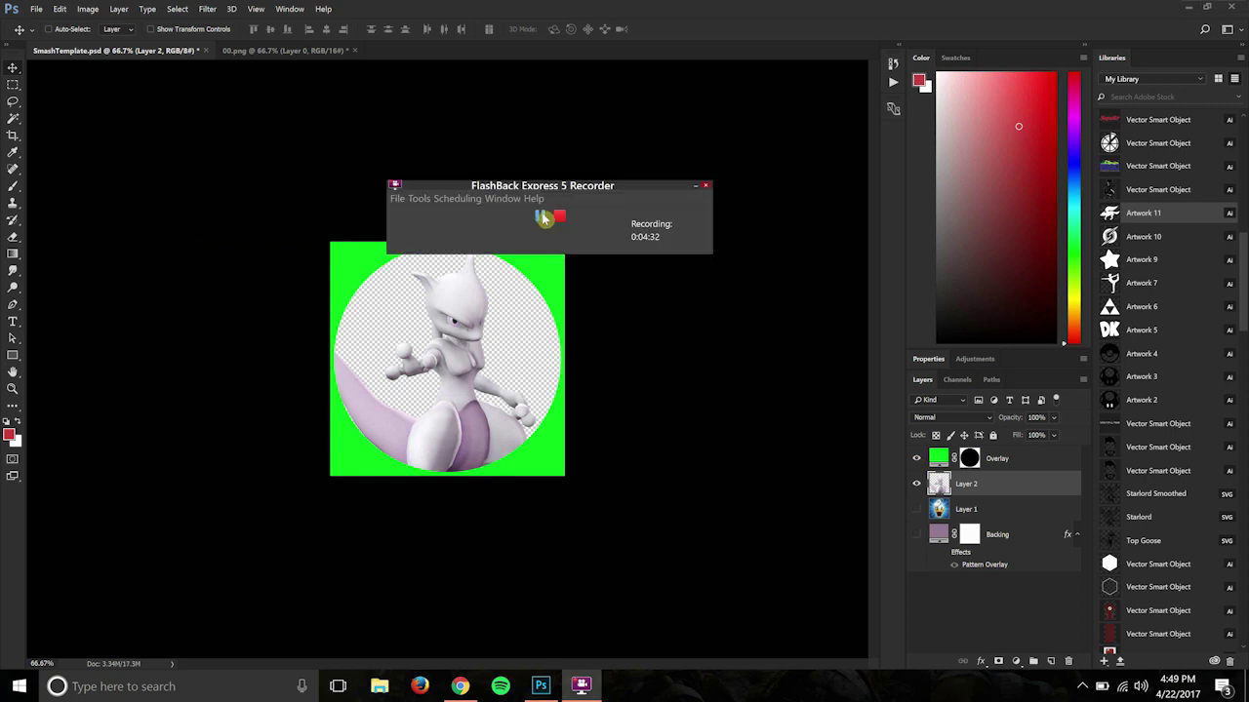
{"action": "left_click", "coordinate": [633, 11]}
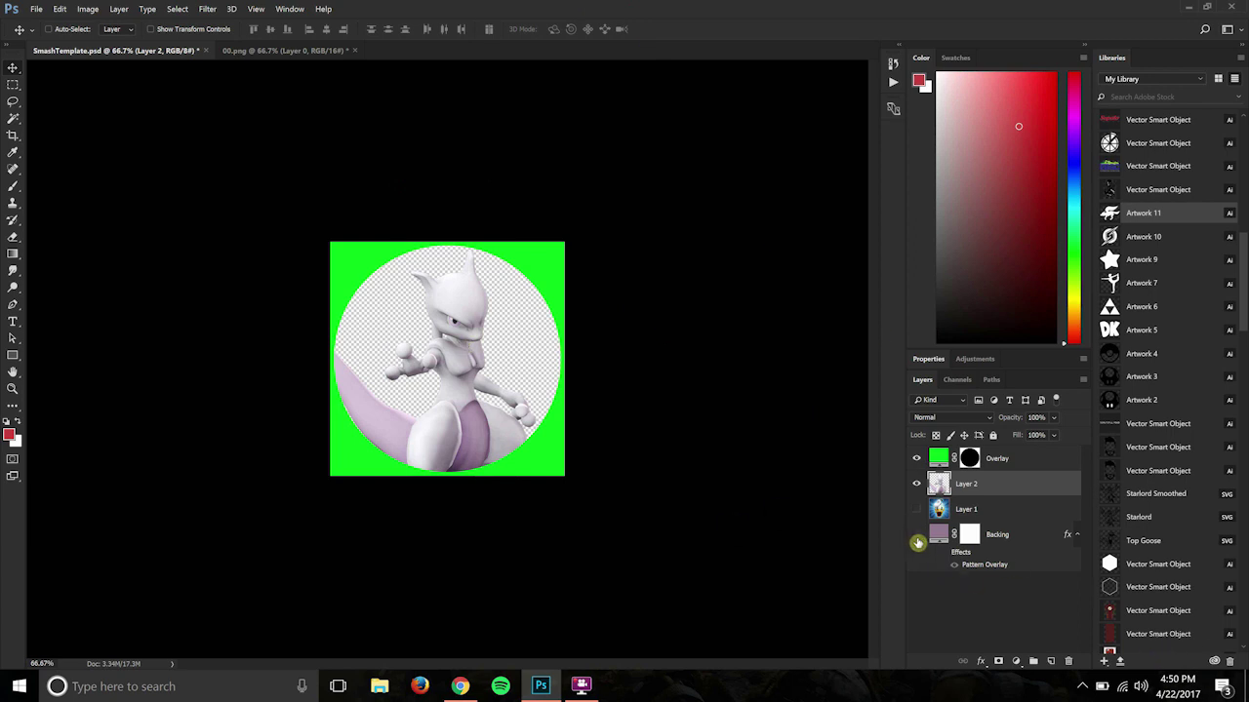
- Toggle the purple backing on, off, and on again behind Mewtwo
{"action": "left_click", "coordinate": [914, 534]}
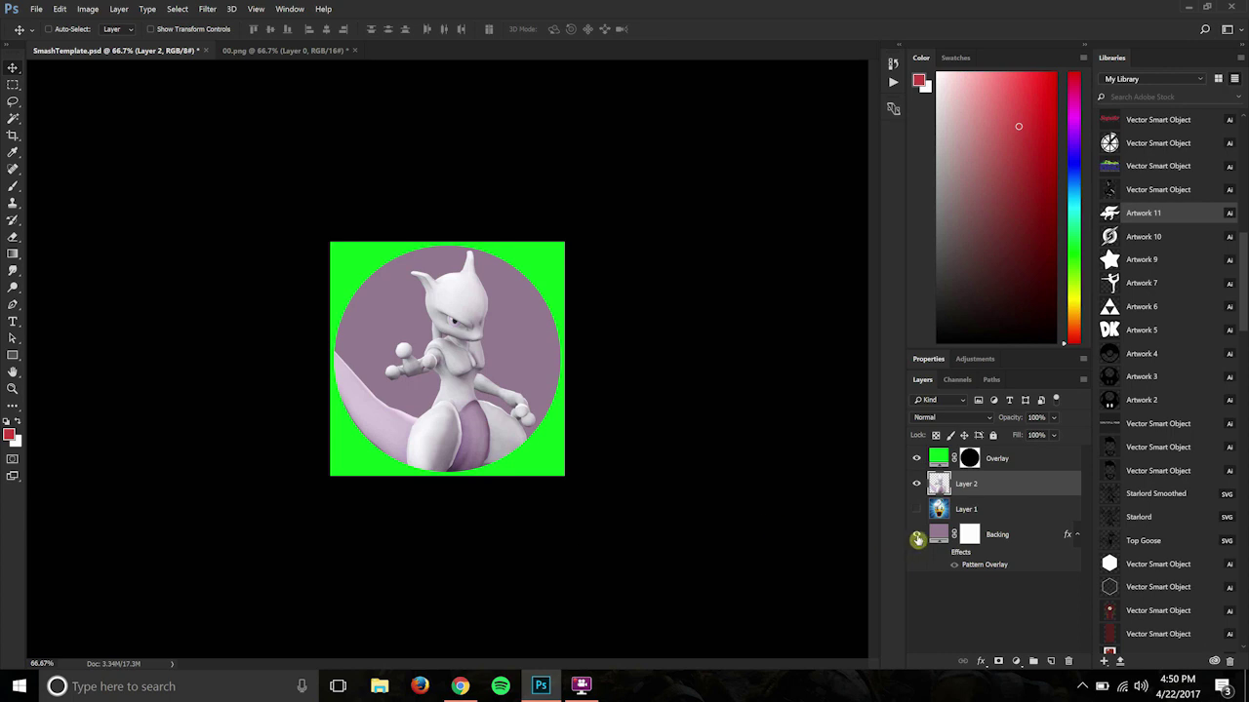
{"action": "left_click", "coordinate": [917, 533]}
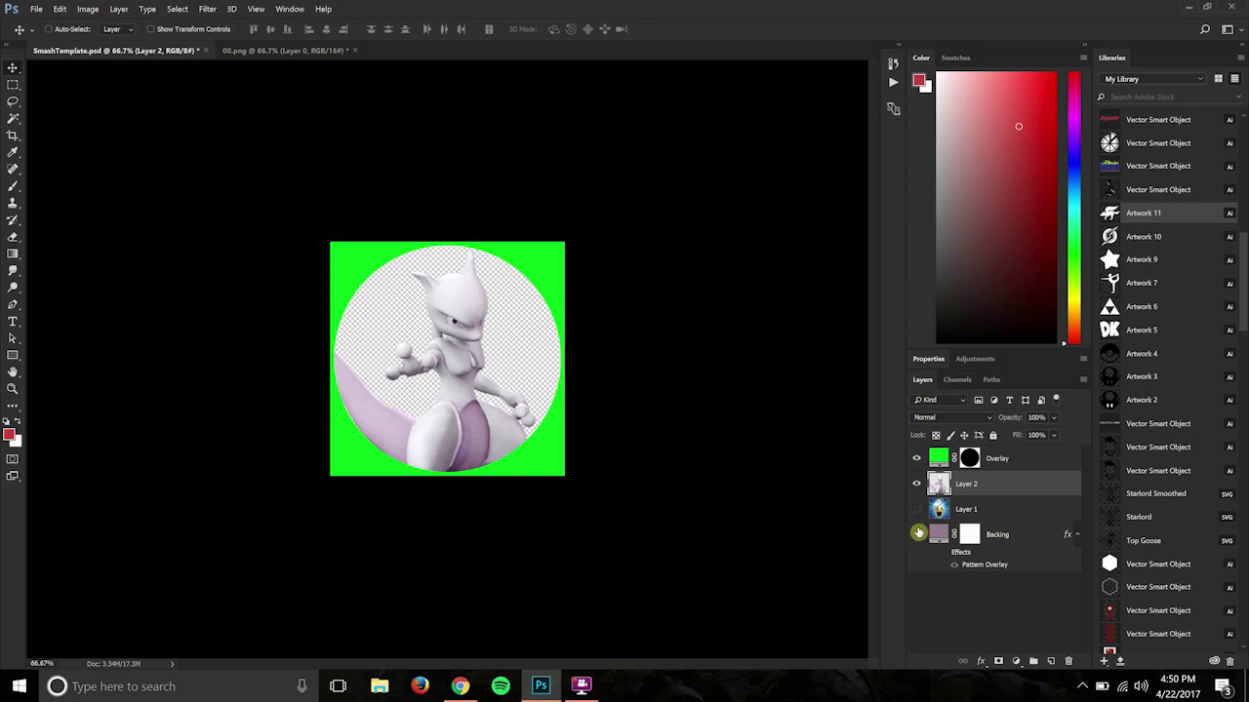
{"action": "left_click", "coordinate": [916, 534]}
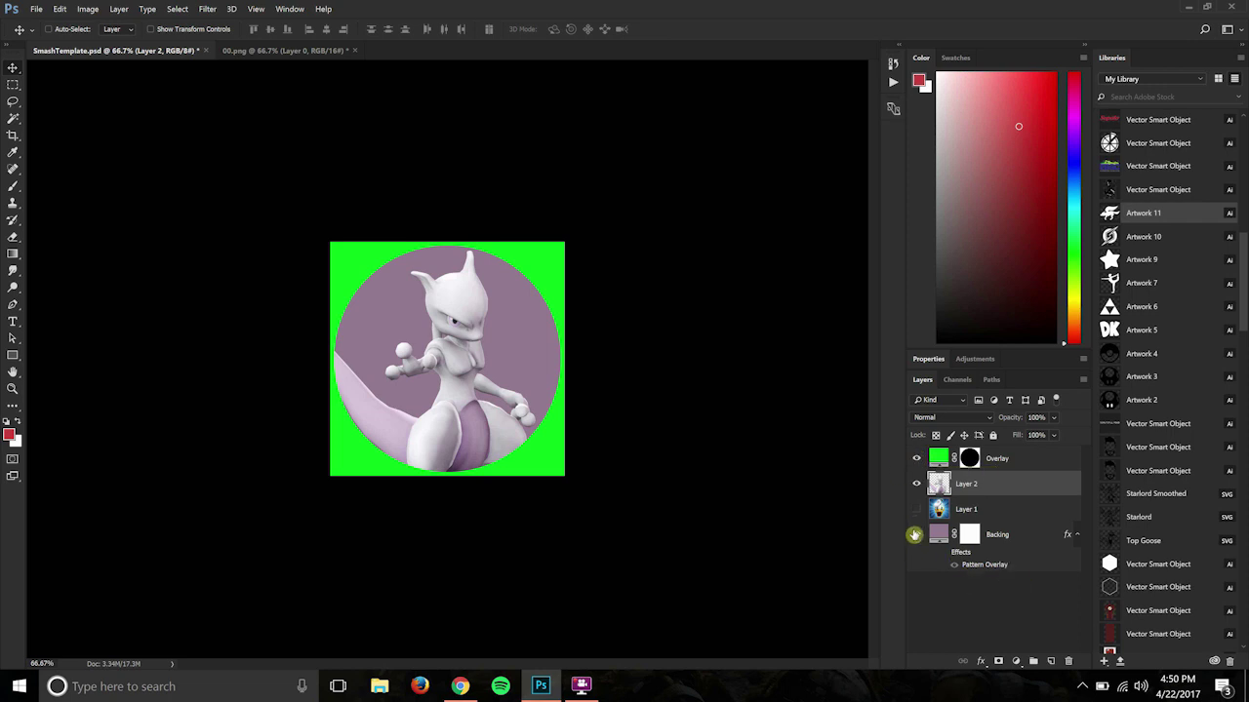
{"action": "left_click", "coordinate": [118, 9]}
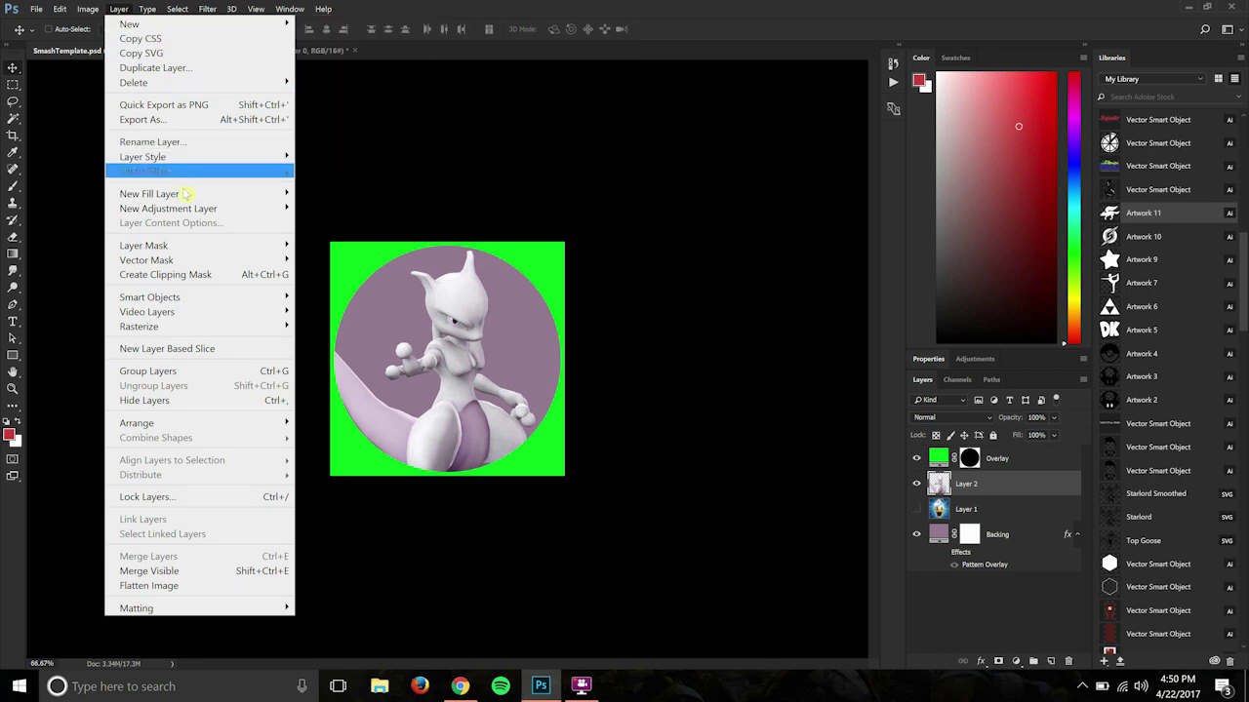
{"action": "mouse_move", "coordinate": [150, 194]}
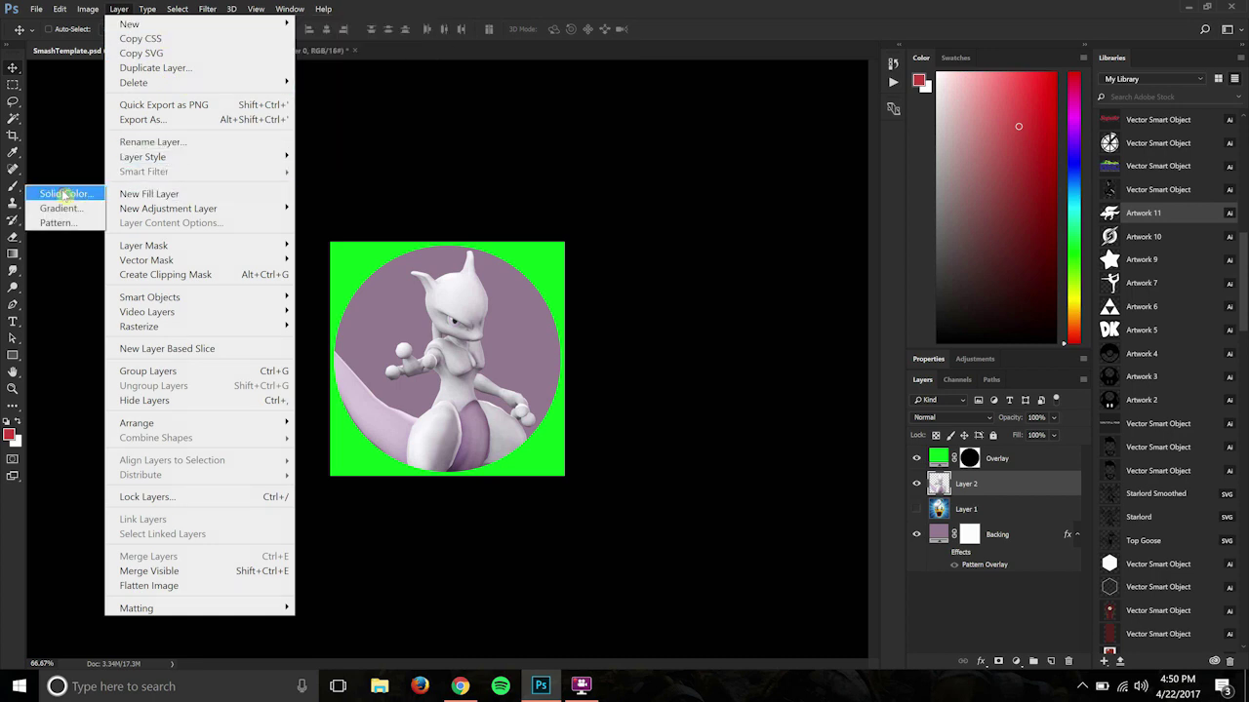
{"action": "left_click", "coordinate": [66, 194]}
{"action": "left_click", "coordinate": [983, 189]}
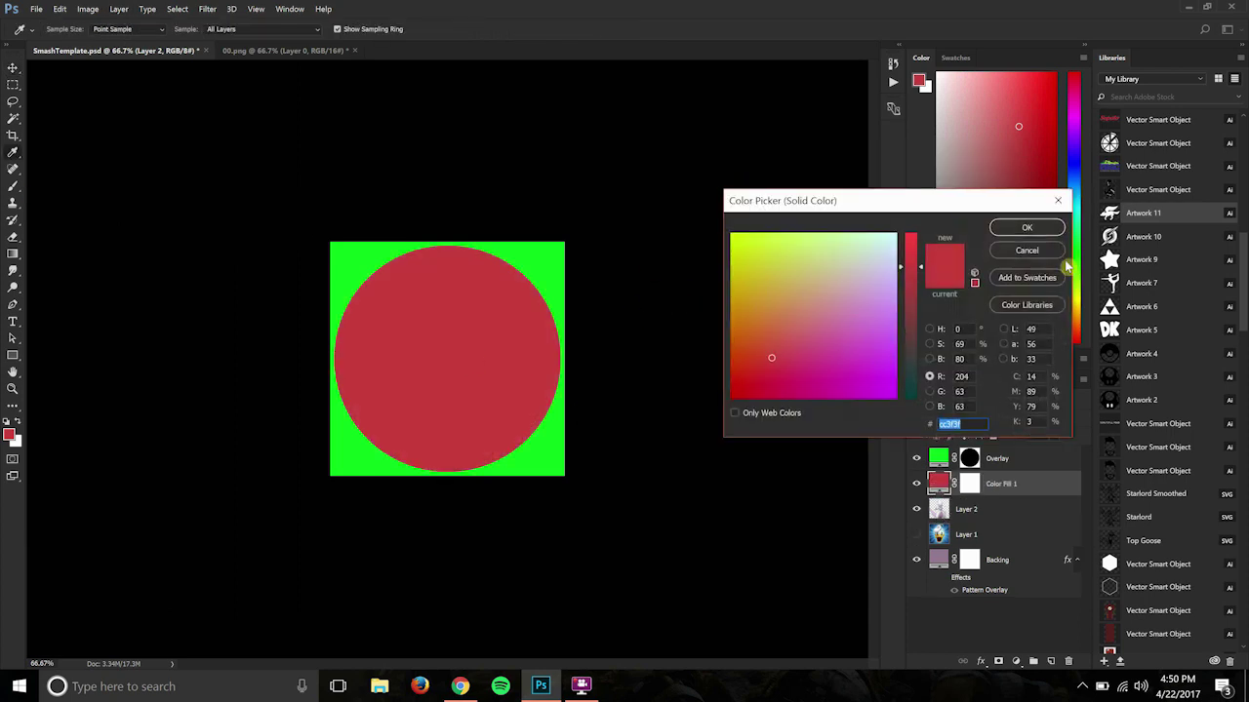
{"action": "left_click", "coordinate": [1026, 250]}
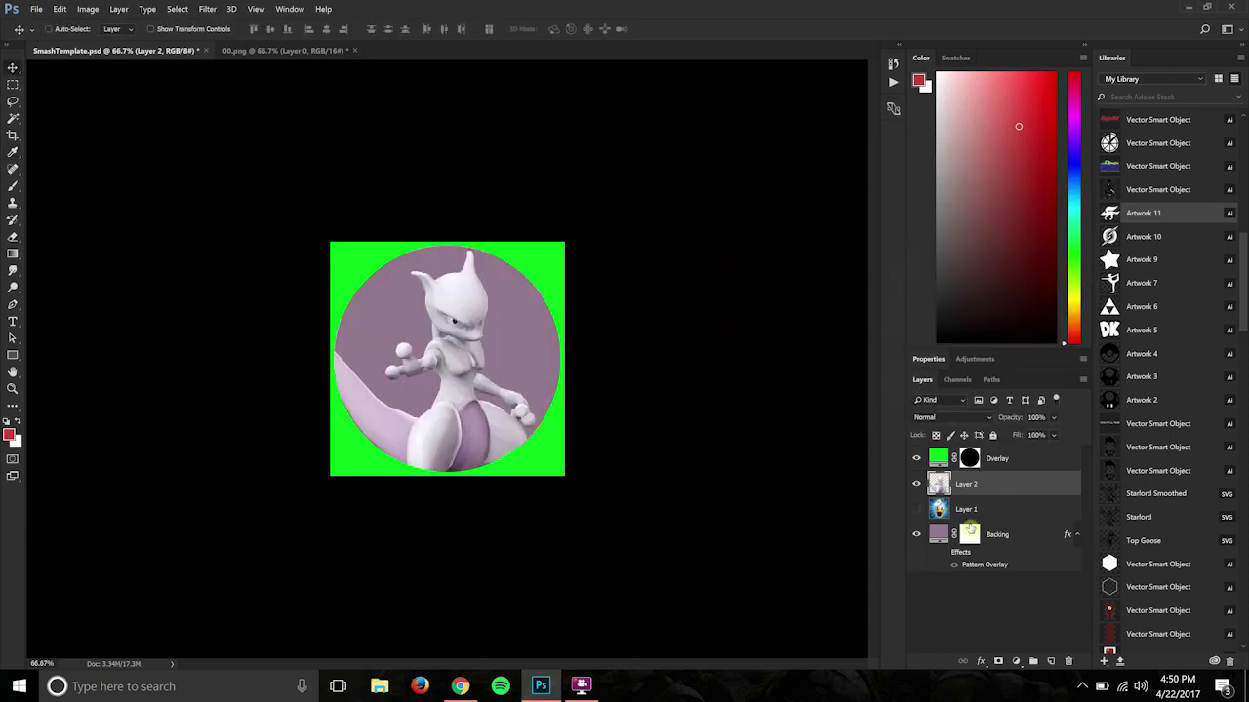
- Set the Backing fill to purple #a48da6 eyedropped from Mewtwo, then hide the green overlay
{"action": "left_click", "coordinate": [934, 537]}
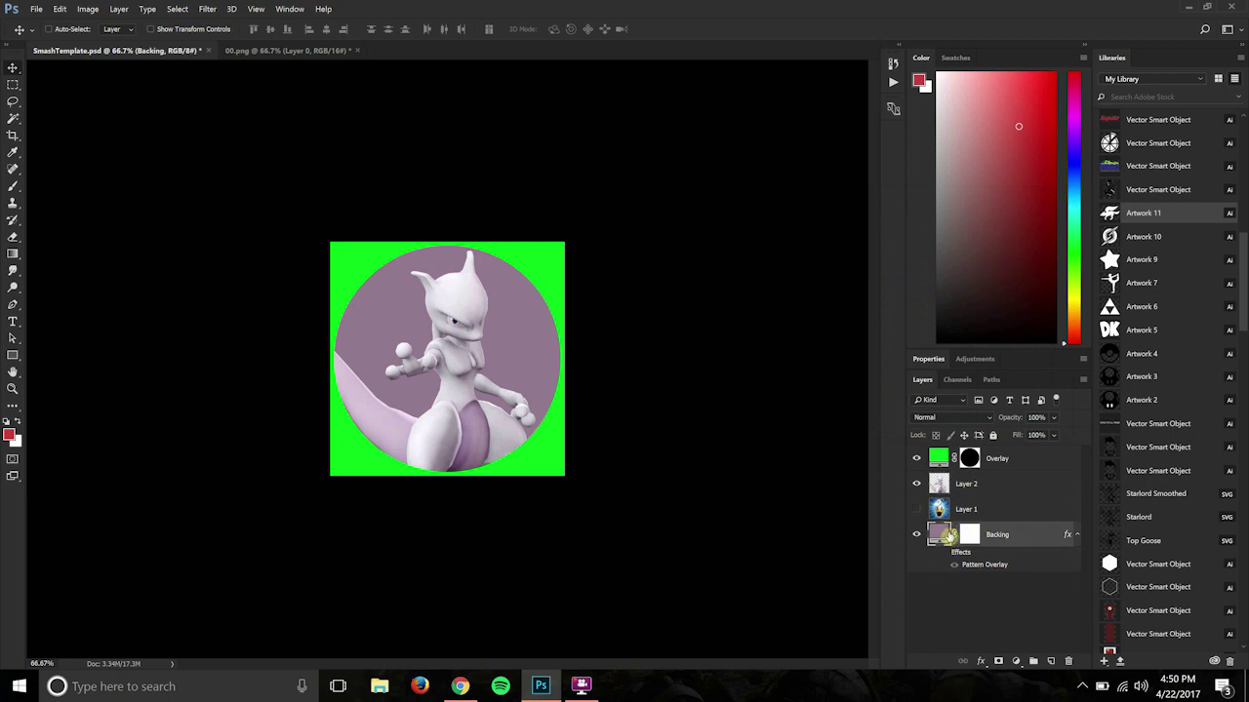
{"action": "double_click", "coordinate": [942, 537]}
{"action": "type", "text": "93d0ff"}
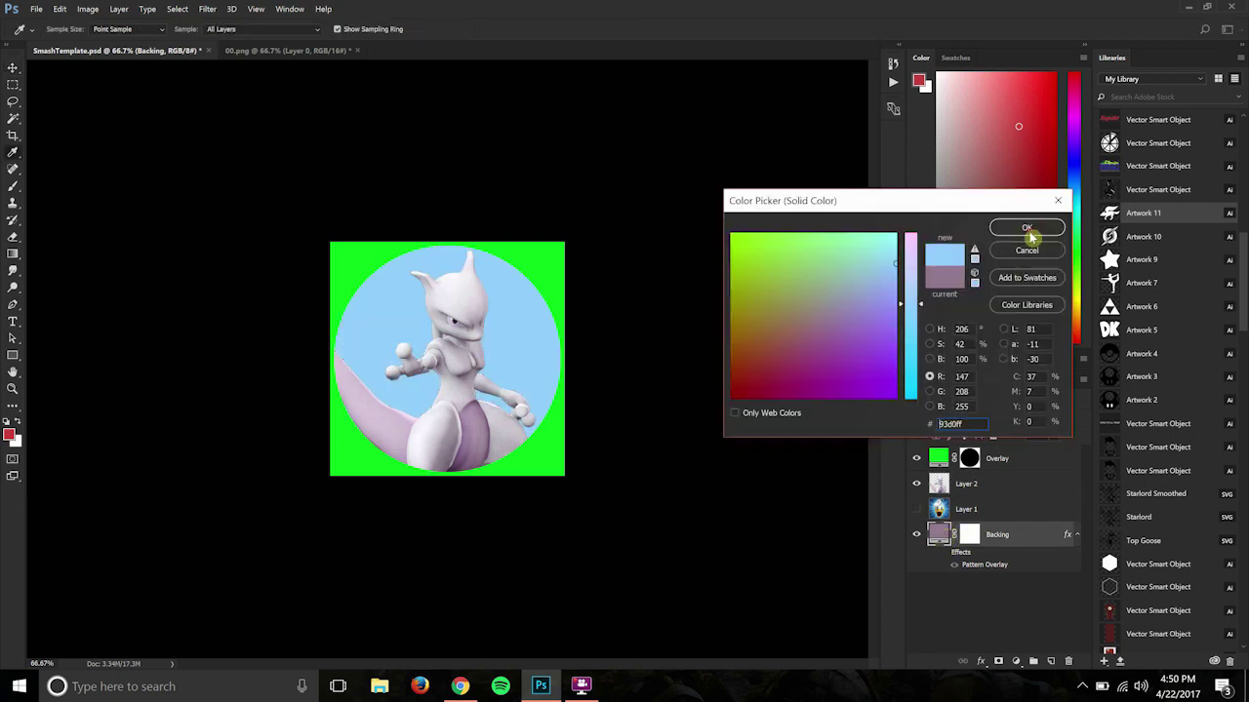
{"action": "left_click", "coordinate": [1028, 231]}
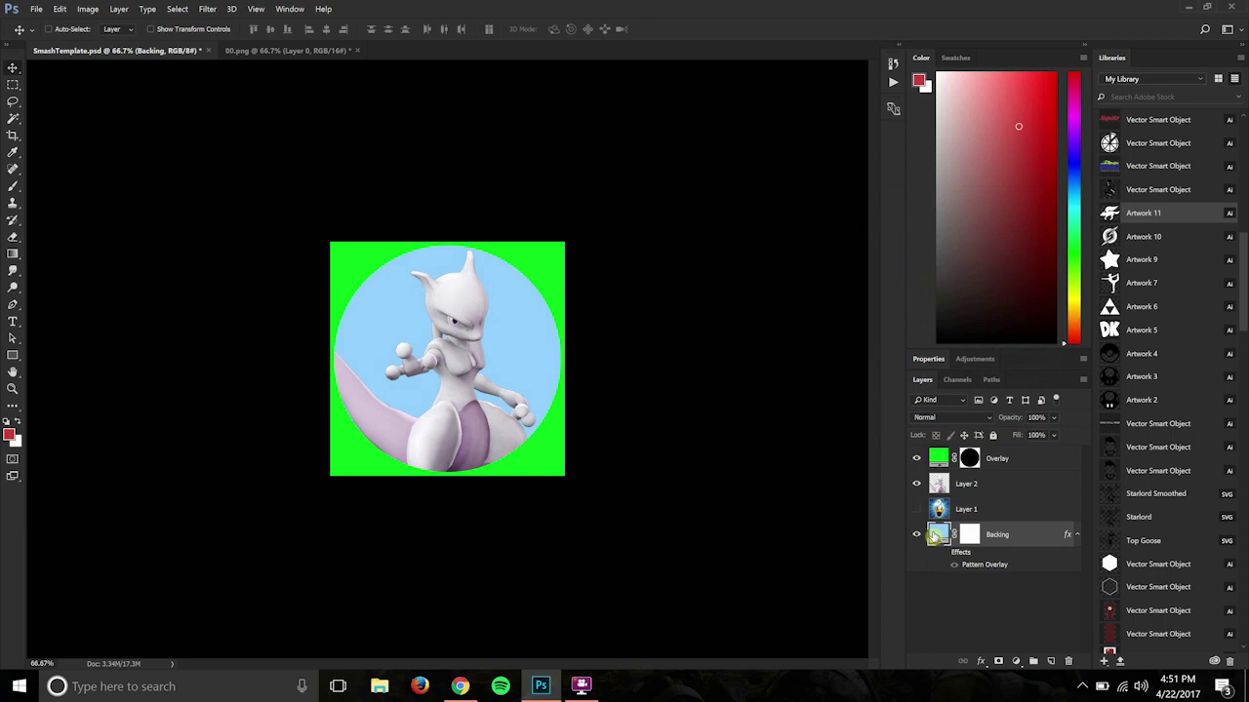
{"action": "double_click", "coordinate": [937, 534]}
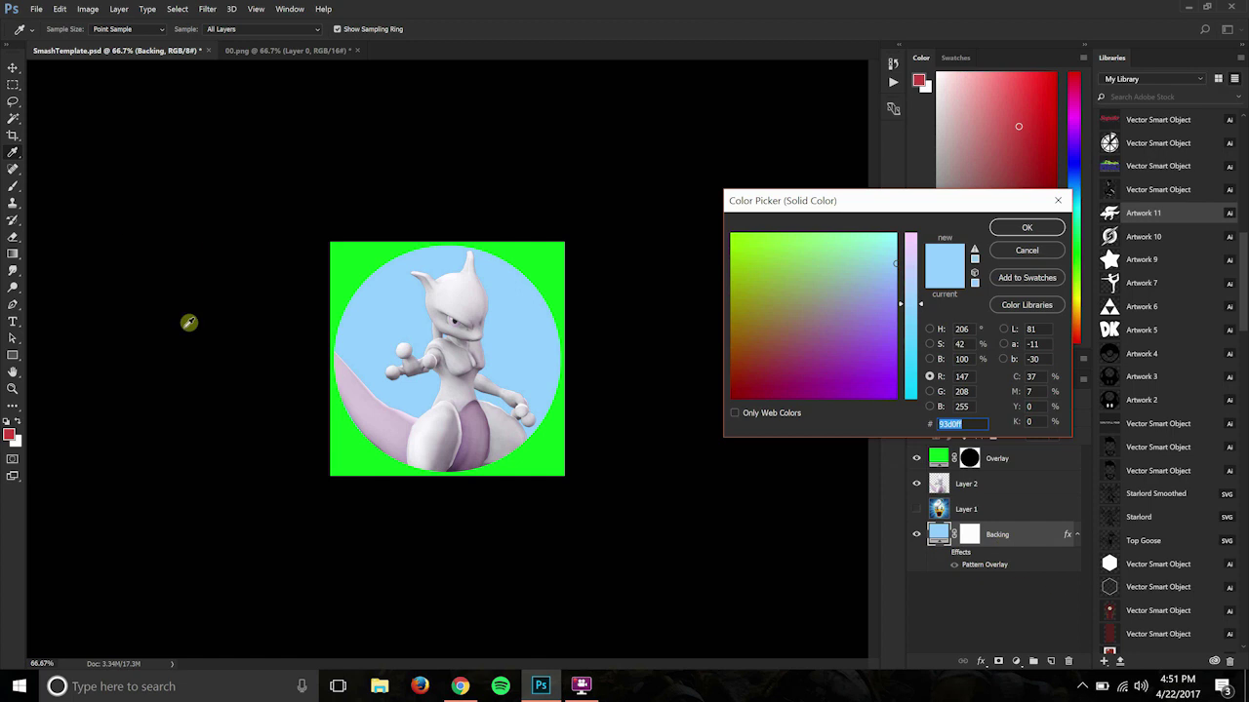
{"action": "left_click", "coordinate": [464, 409]}
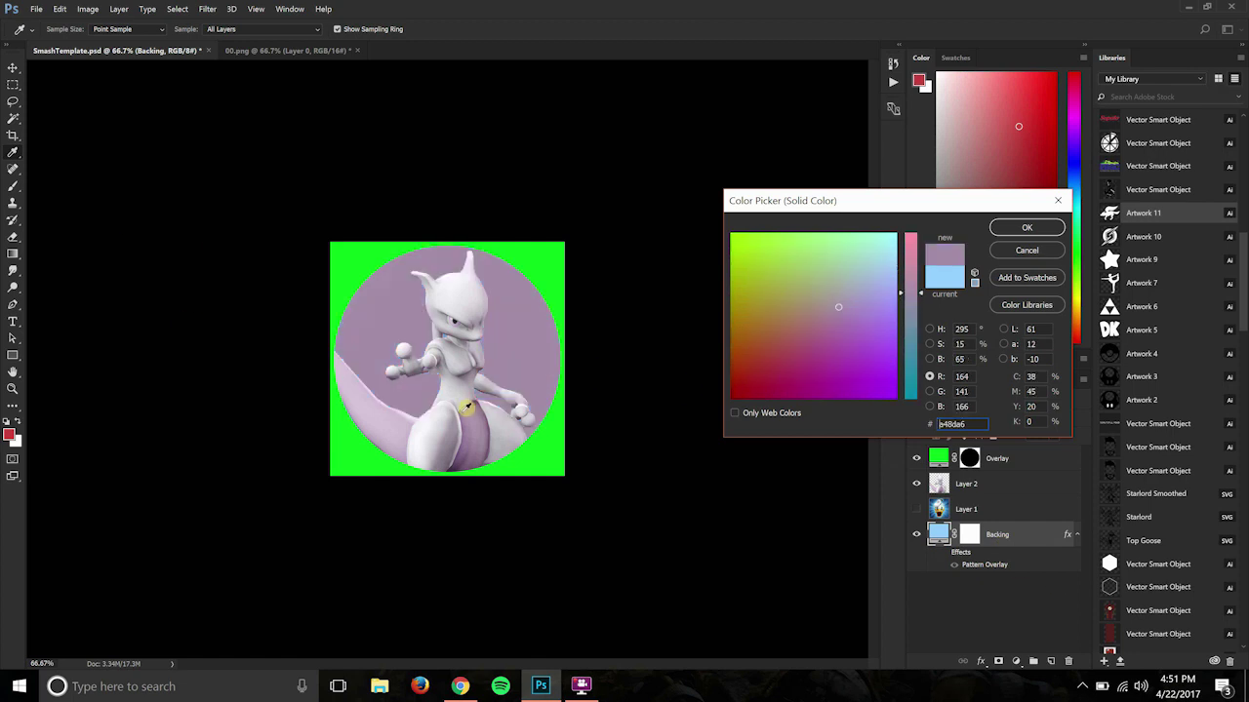
{"action": "left_click", "coordinate": [1054, 232]}
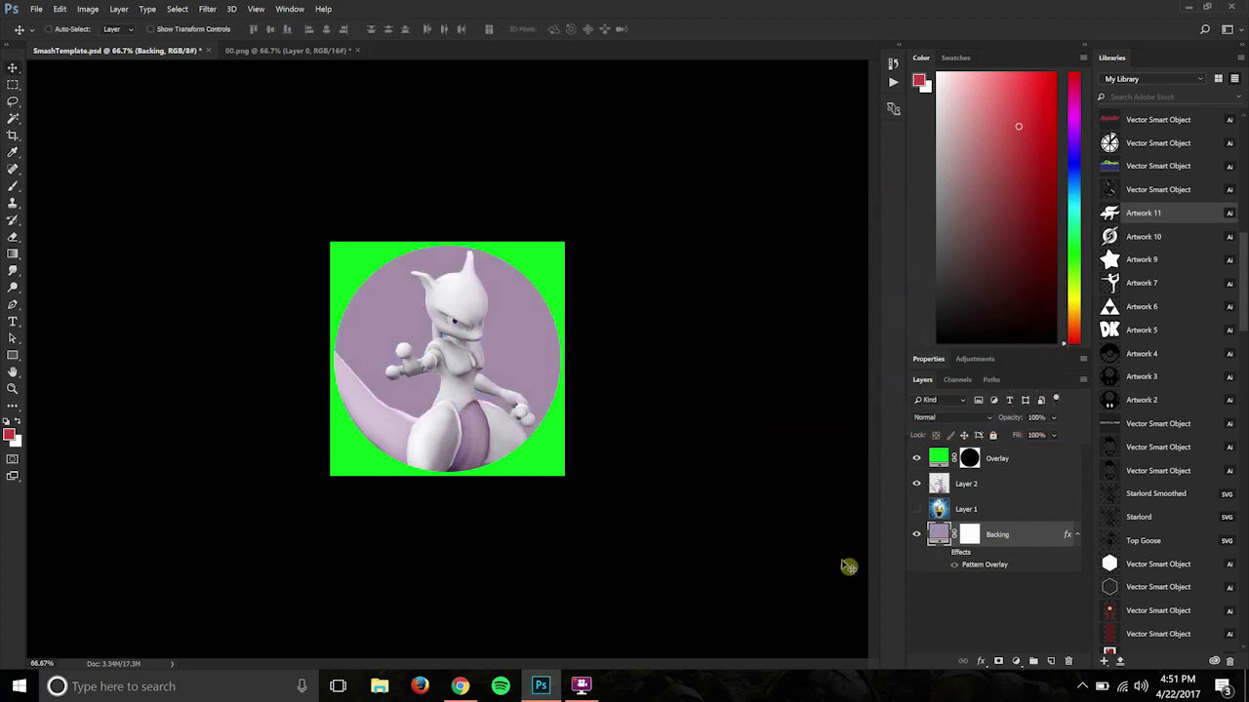
{"action": "left_click", "coordinate": [916, 458]}
- Save as PNG, replacing Pokemon001.png in the Games folder and accepting PNG options
{"action": "left_click", "coordinate": [916, 459]}
{"action": "left_click", "coordinate": [36, 12]}
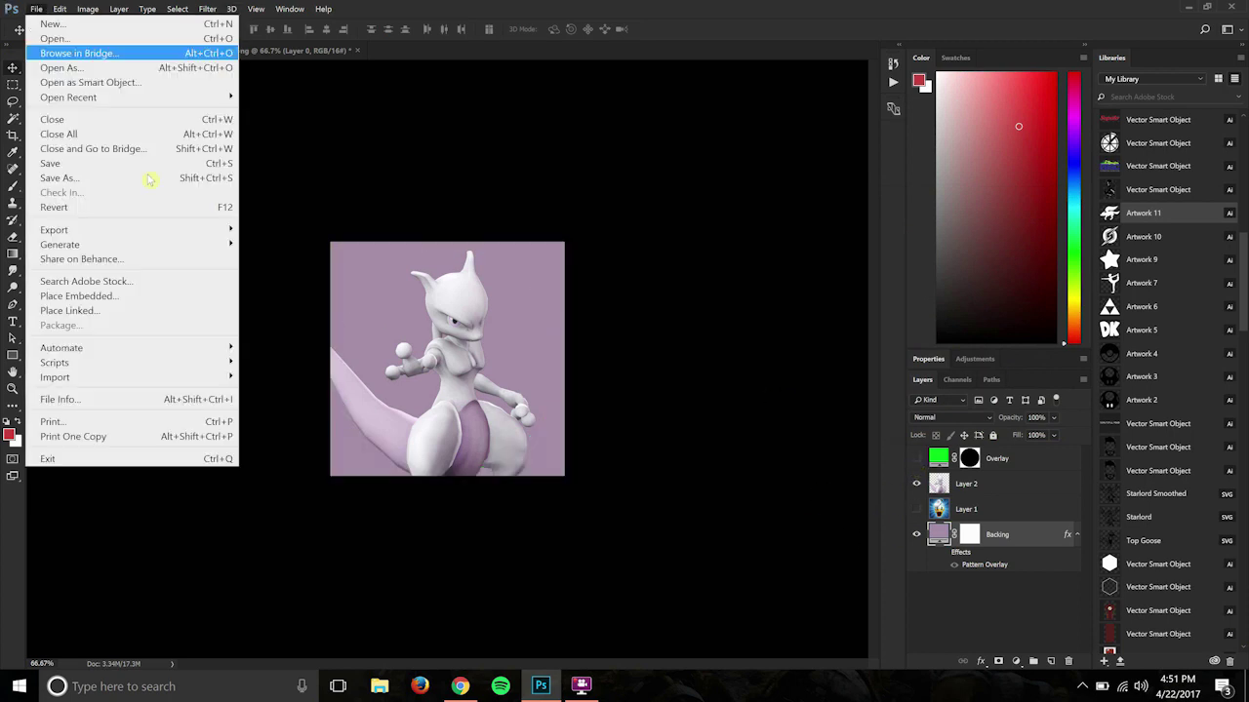
{"action": "left_click", "coordinate": [125, 181]}
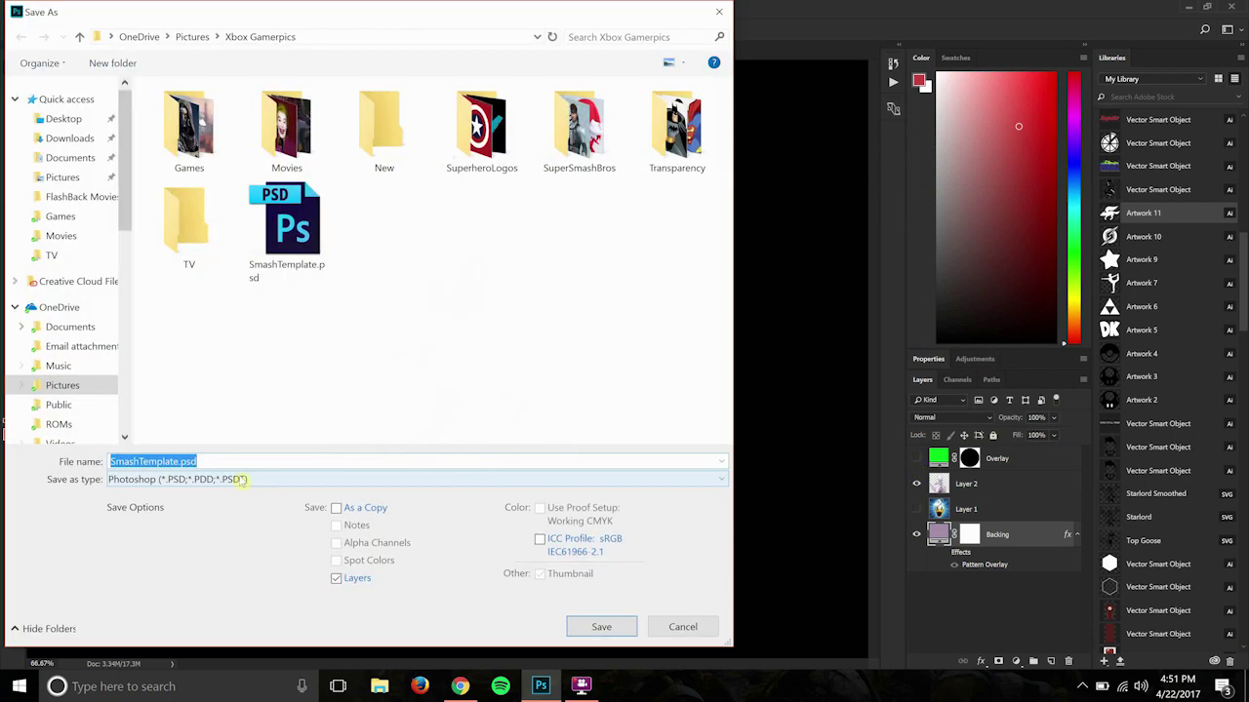
{"action": "left_click", "coordinate": [245, 479]}
{"action": "left_click", "coordinate": [161, 396]}
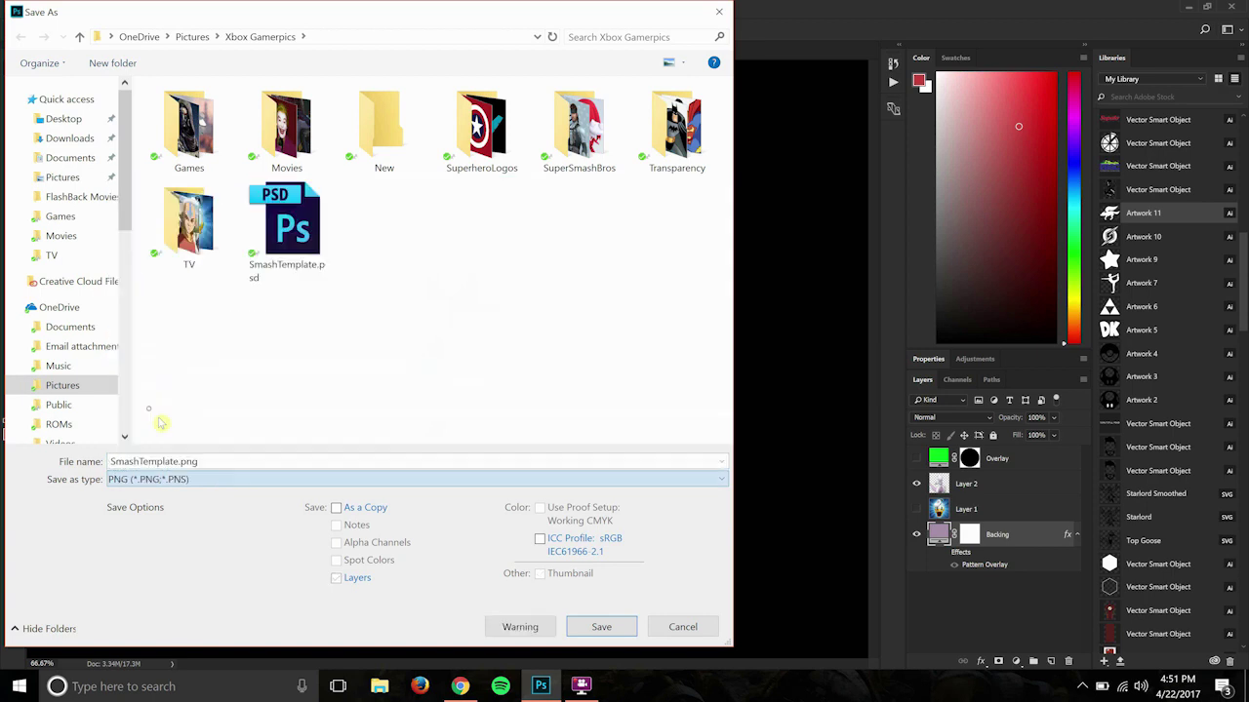
{"action": "double_click", "coordinate": [180, 125]}
{"action": "left_click", "coordinate": [163, 118]}
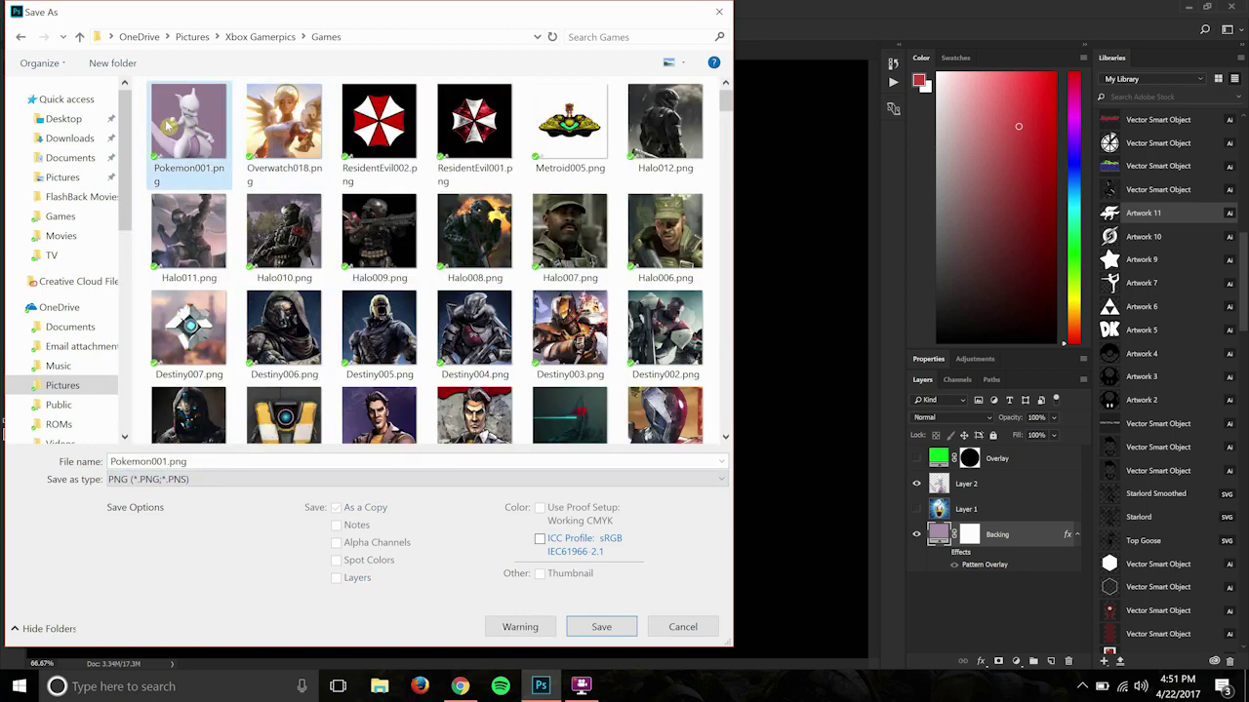
{"action": "double_click", "coordinate": [187, 138]}
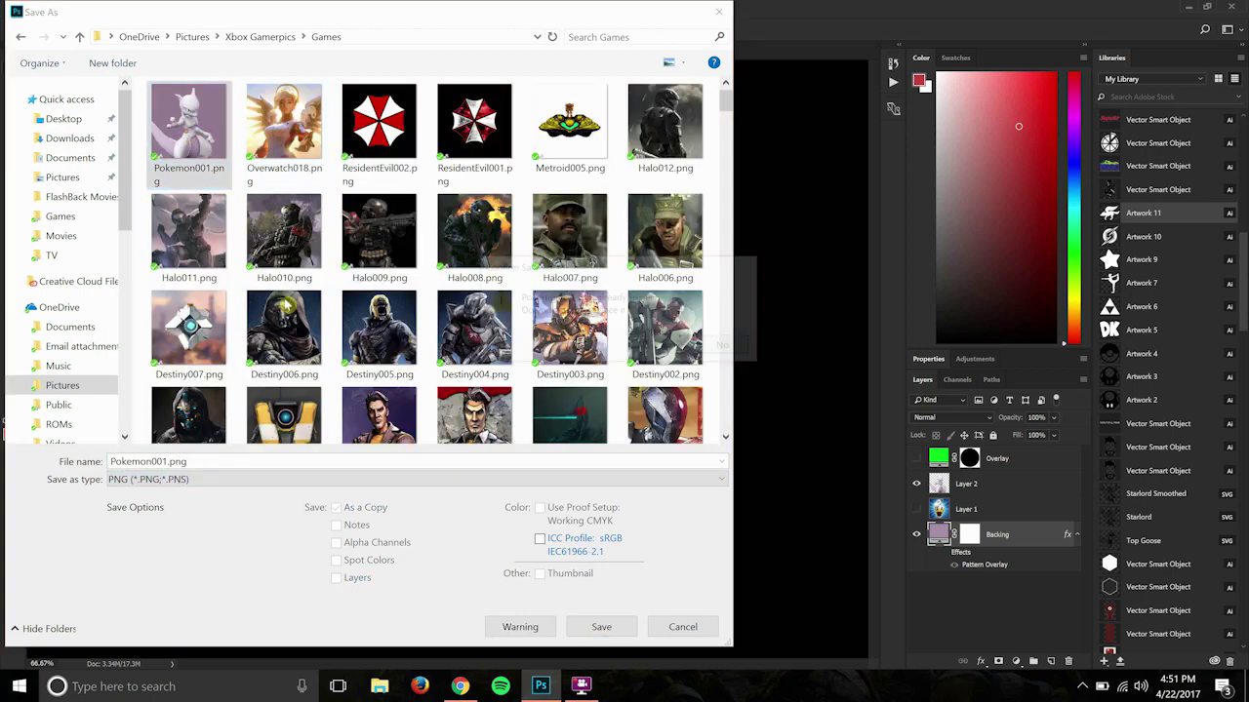
{"action": "left_click", "coordinate": [668, 349]}
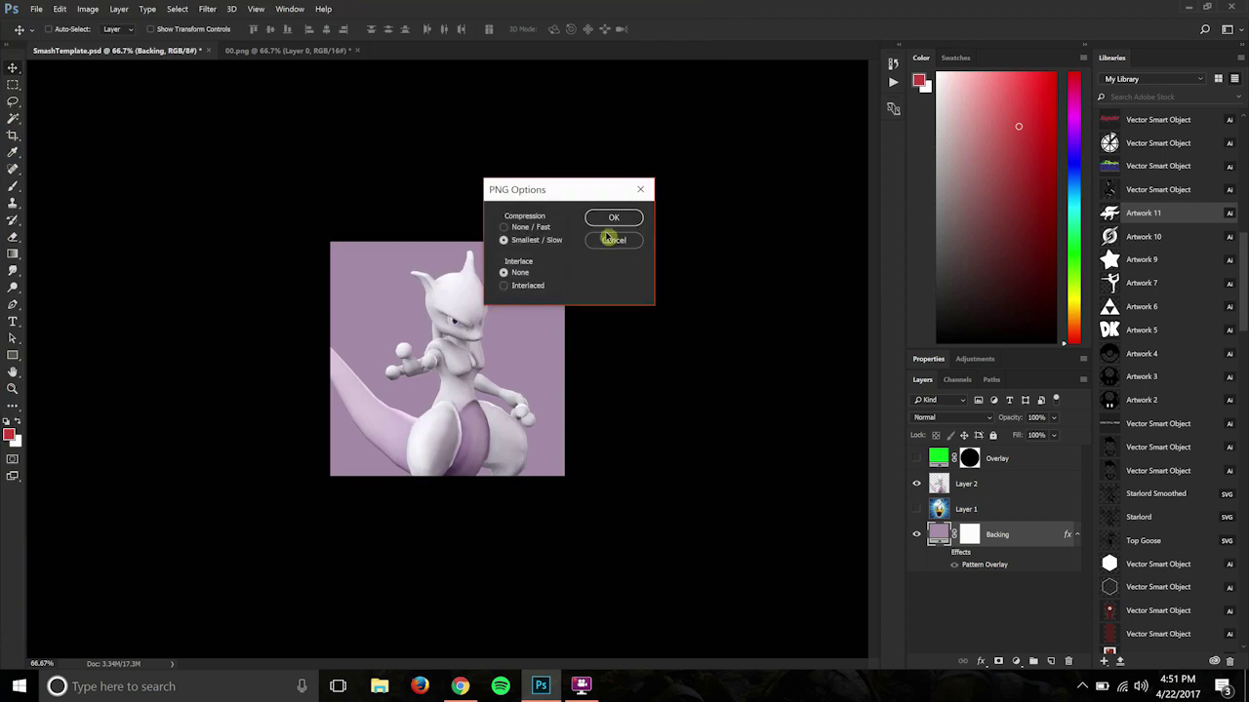
{"action": "left_click", "coordinate": [609, 219]}
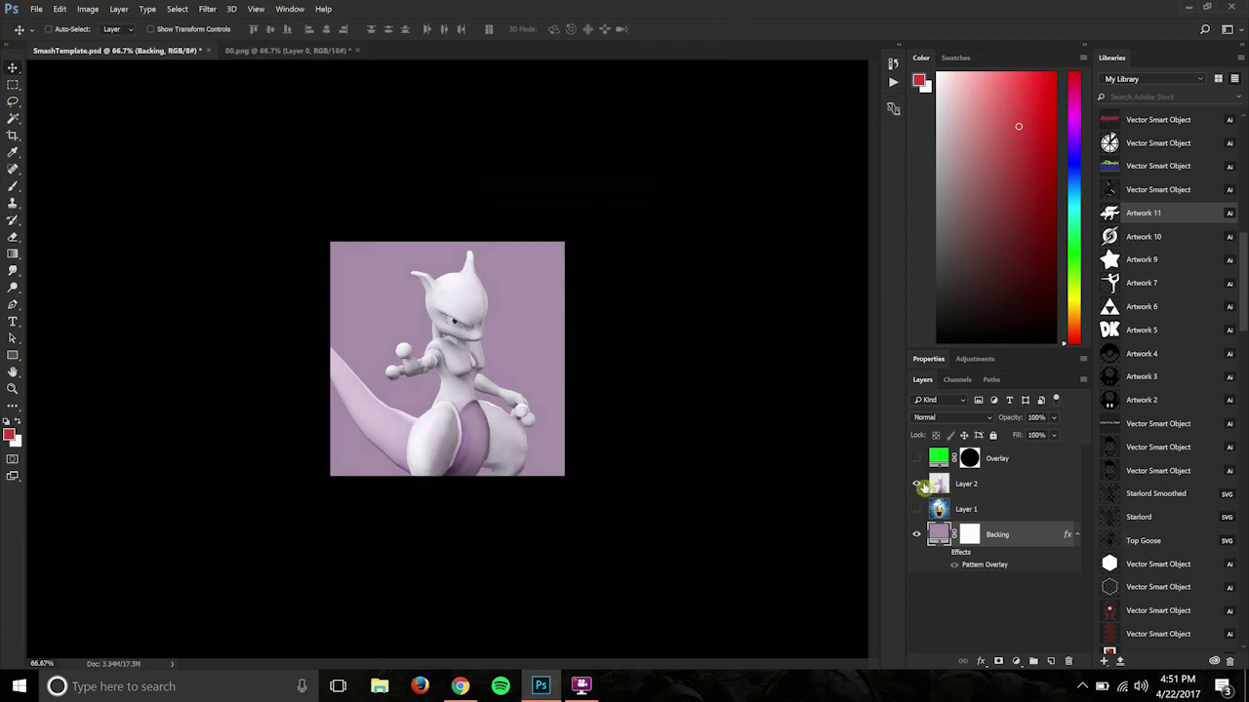
- Hide the Backing layer and save a transparent PNG named 'Mewtwo' in the Transparency folder
{"action": "left_click", "coordinate": [916, 534]}
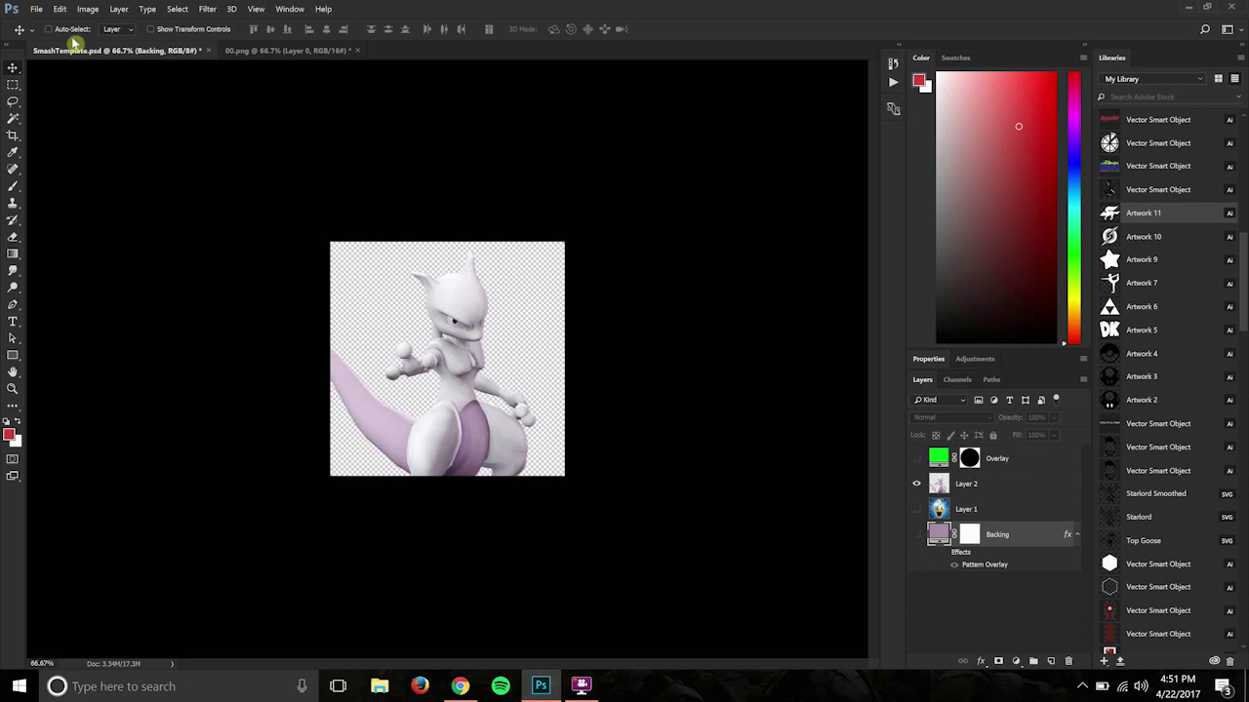
{"action": "left_click", "coordinate": [36, 9]}
{"action": "left_click", "coordinate": [97, 179]}
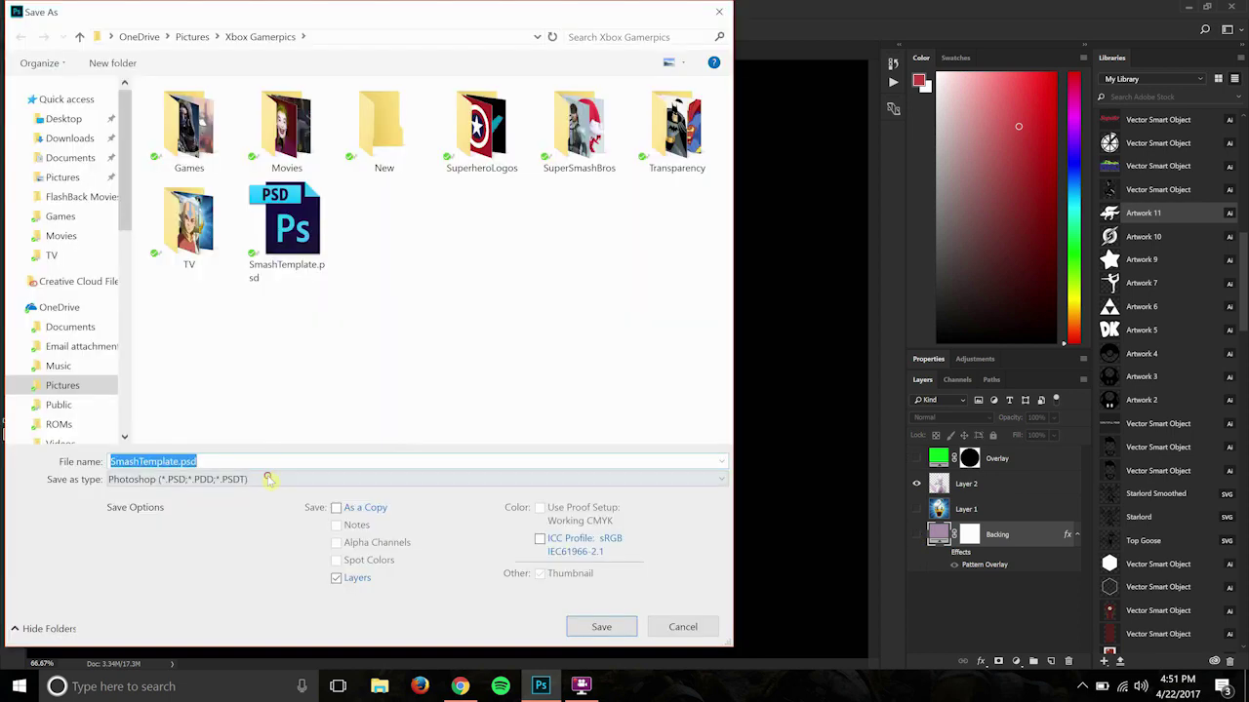
{"action": "left_click", "coordinate": [268, 480]}
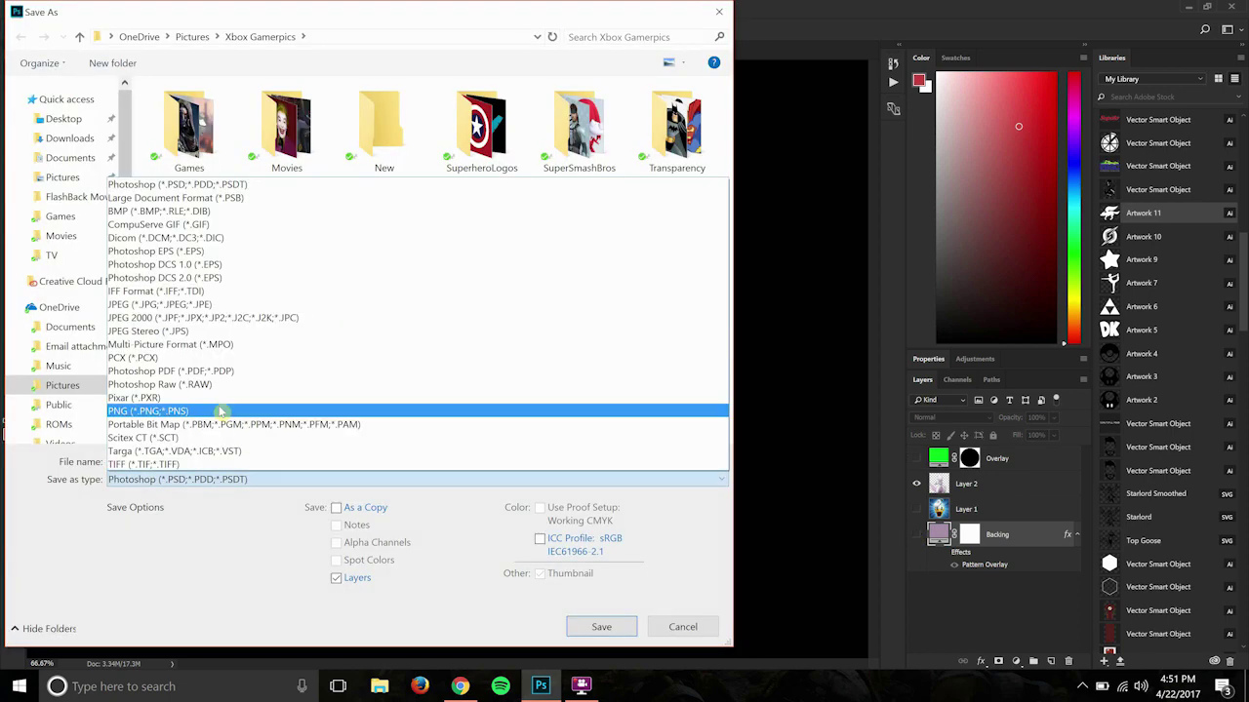
{"action": "left_click", "coordinate": [222, 411]}
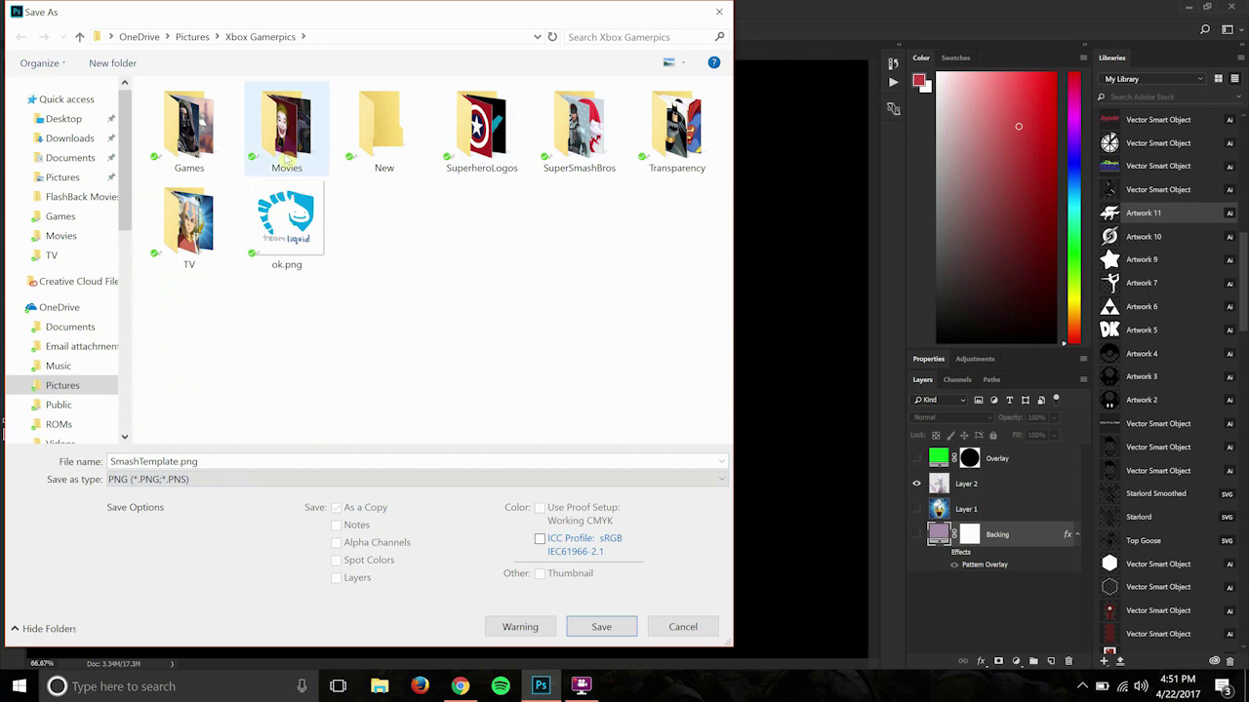
{"action": "double_click", "coordinate": [677, 125]}
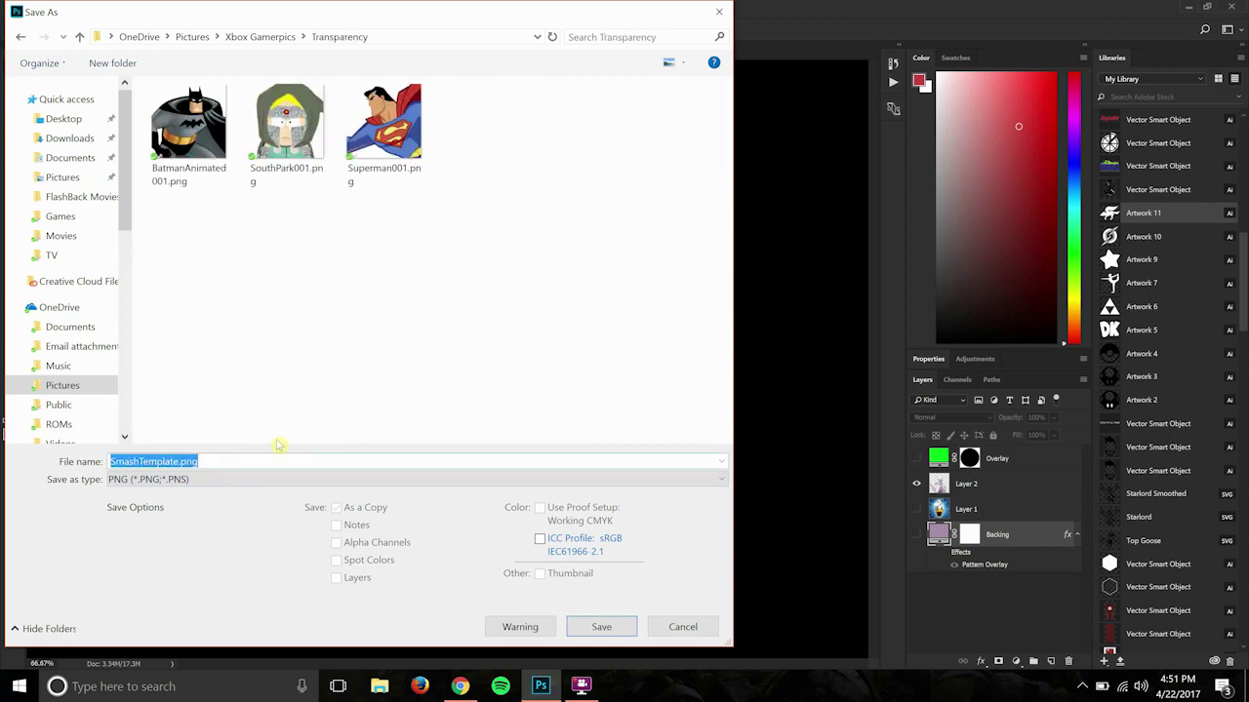
{"action": "key", "text": "BackSpace"}
{"action": "type", "text": "Mewtwo001"}
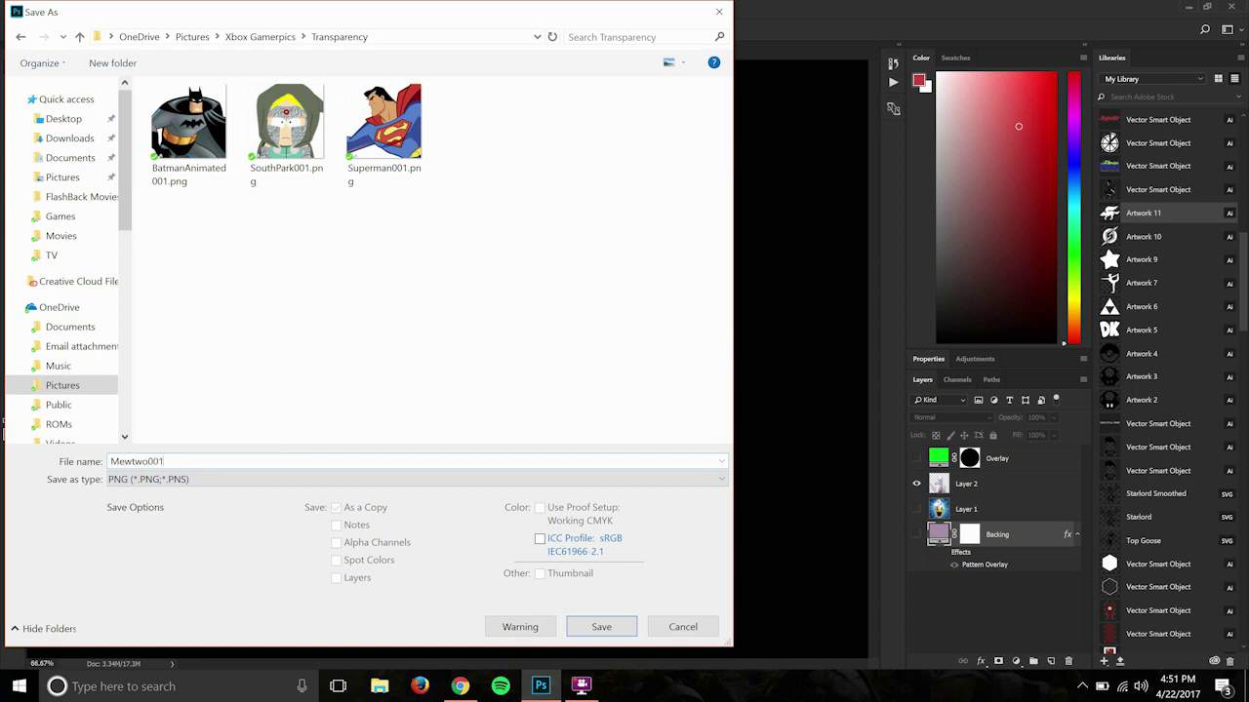
{"action": "key", "text": "Return"}
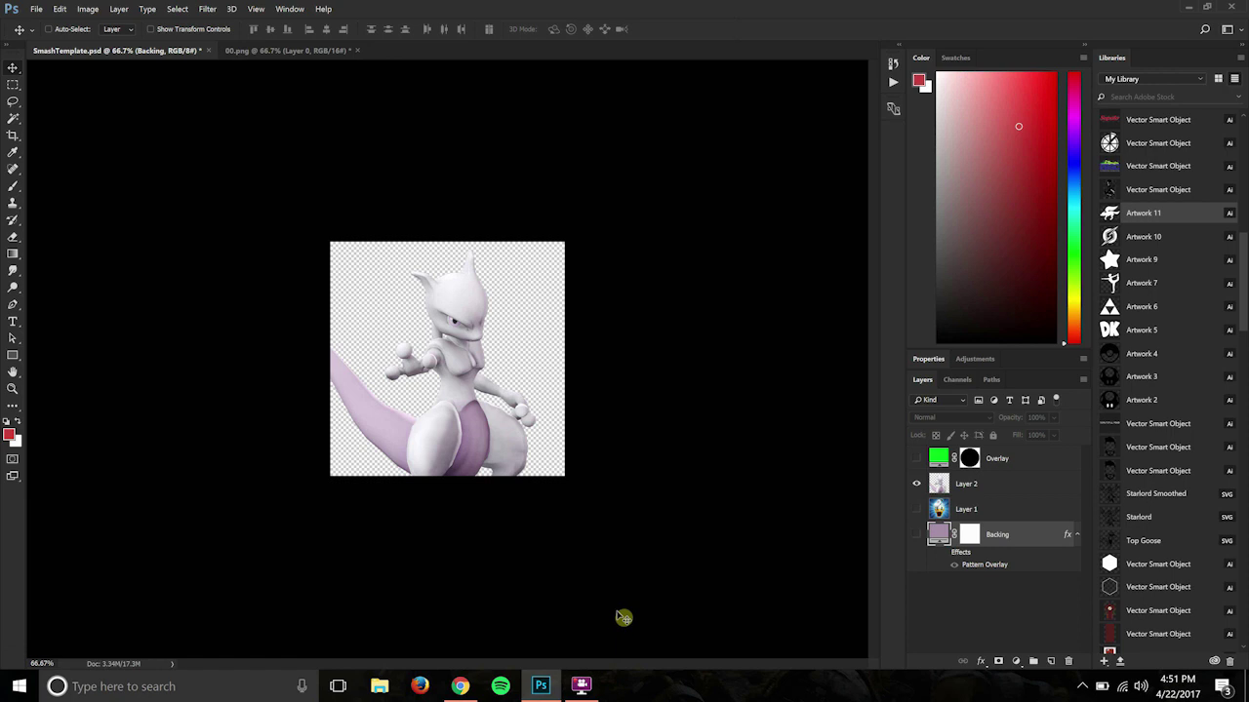
{"action": "mouse_move", "coordinate": [581, 685]}
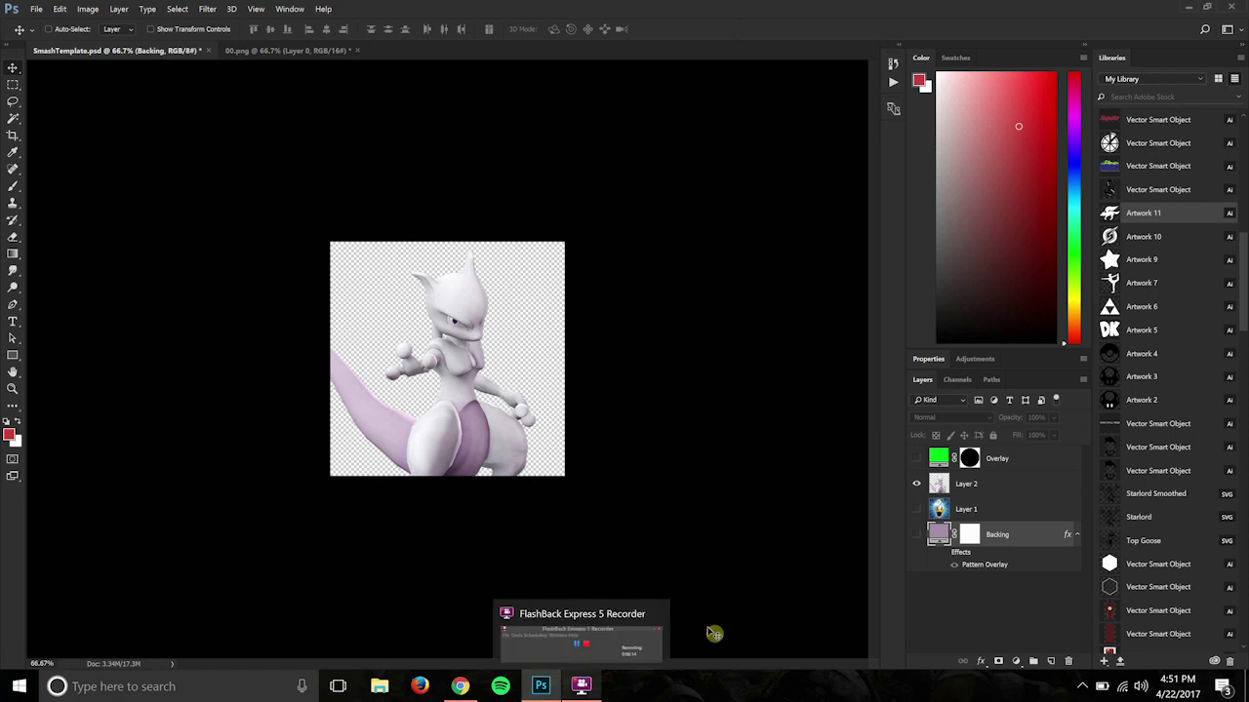
- Turn the Overlay layer's visibility back on to frame the transparent Mewtwo
{"action": "left_click", "coordinate": [917, 459]}
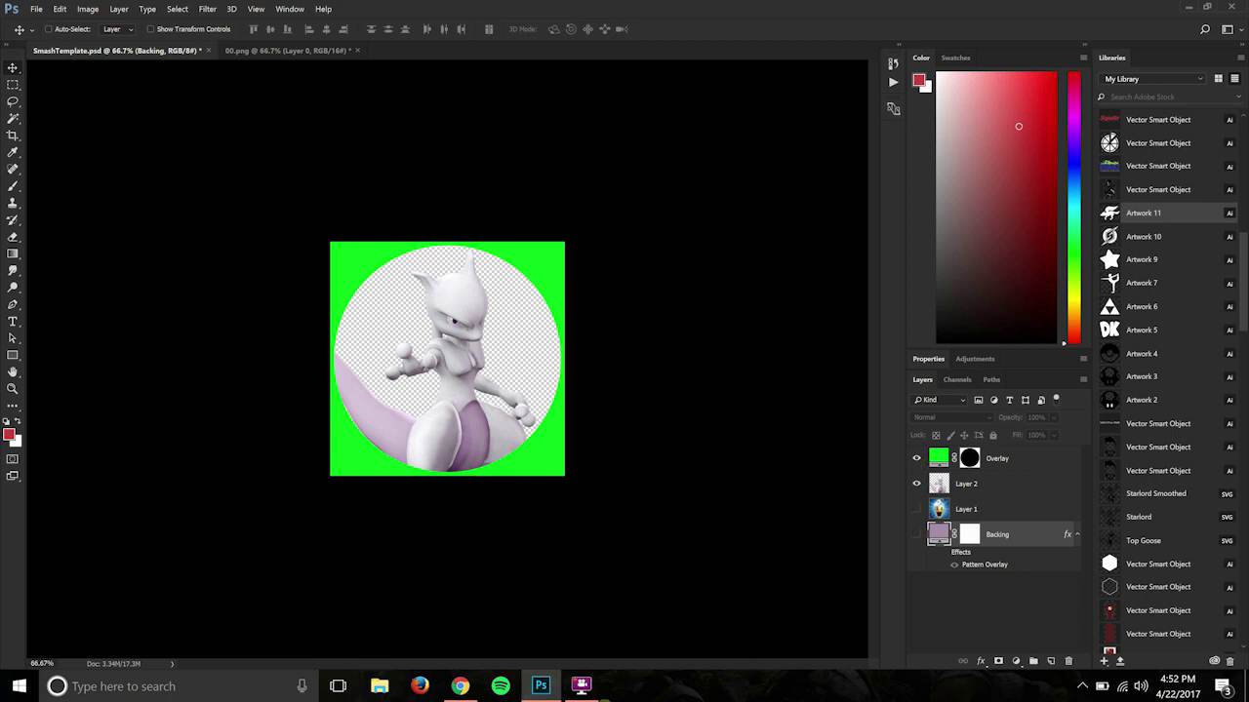
{"action": "left_click", "coordinate": [590, 692]}
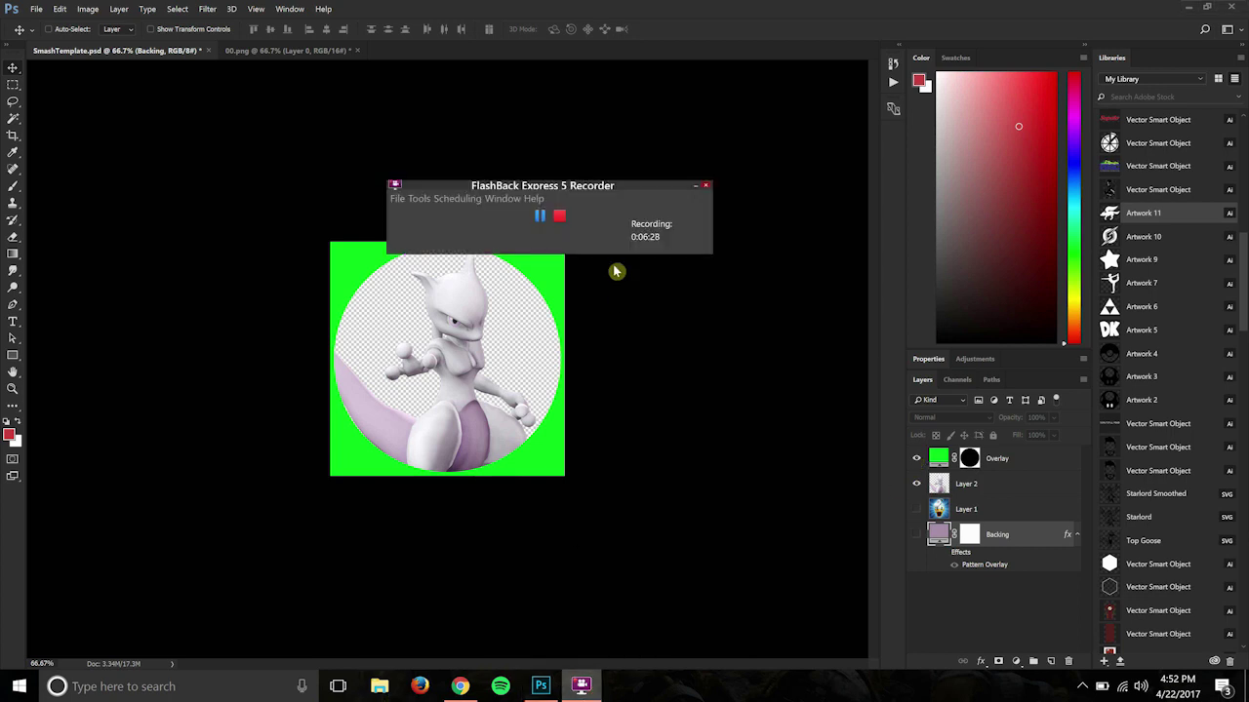